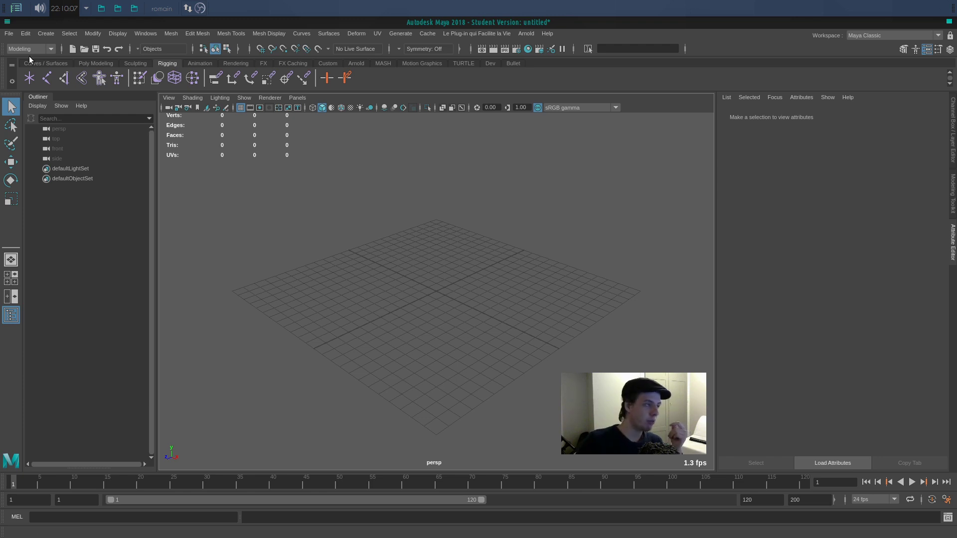
Import the helmet scene mode_casque.4.ma through File > Import
{"action": "left_click", "coordinate": [9, 33]}
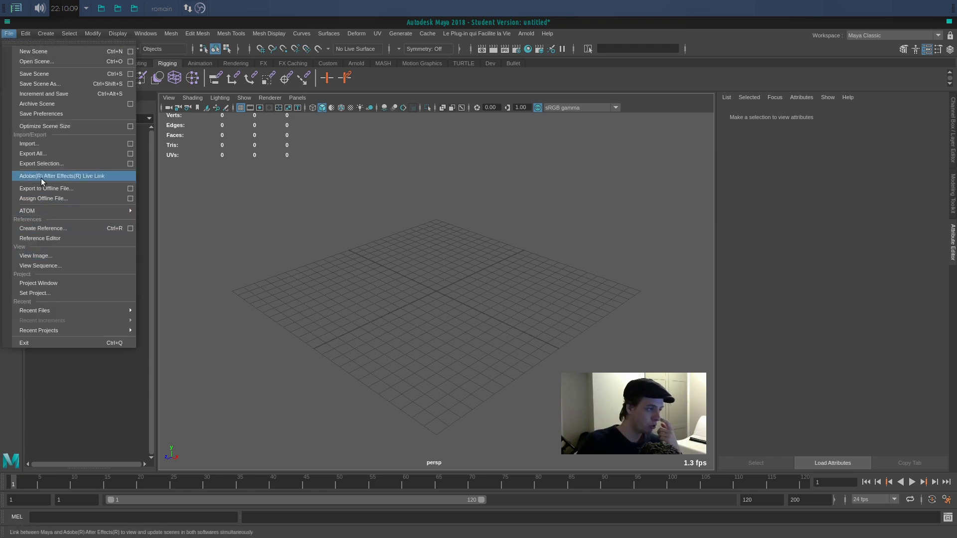
{"action": "left_click", "coordinate": [39, 144]}
{"action": "left_click_drag", "start_coordinate": [618, 225], "coordinate": [489, 122]}
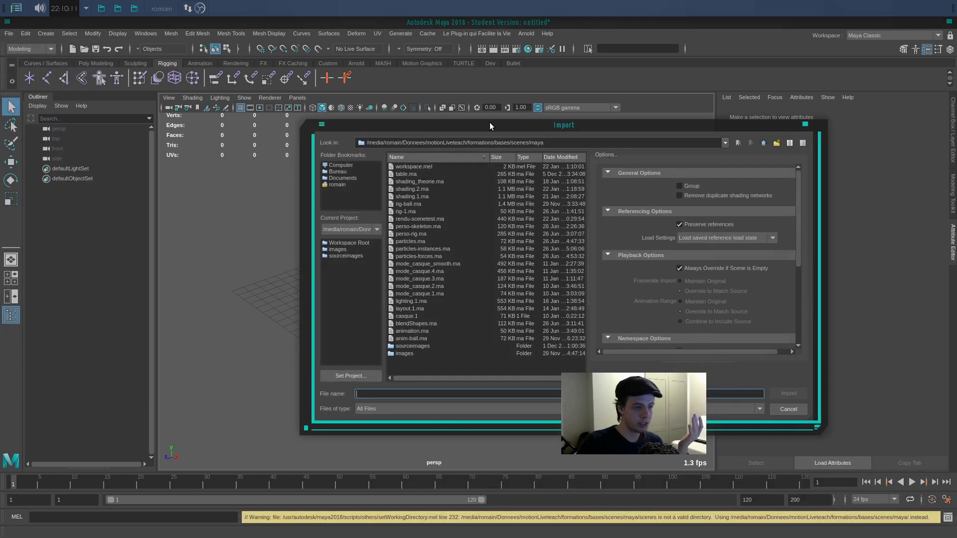
{"action": "left_click", "coordinate": [429, 406]}
{"action": "scroll", "coordinate": [432, 426], "scroll_direction": "up", "scroll_amount": 2}
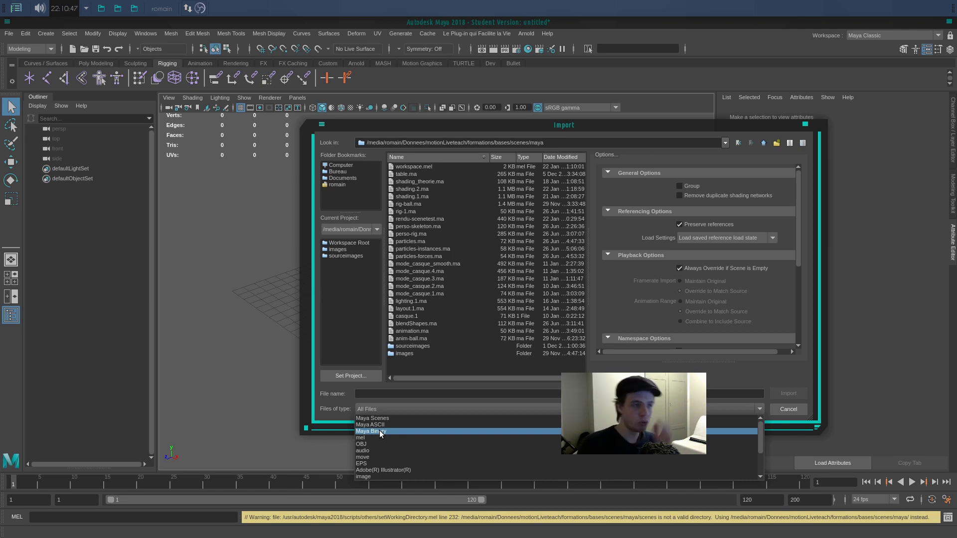
{"action": "left_click", "coordinate": [463, 364]}
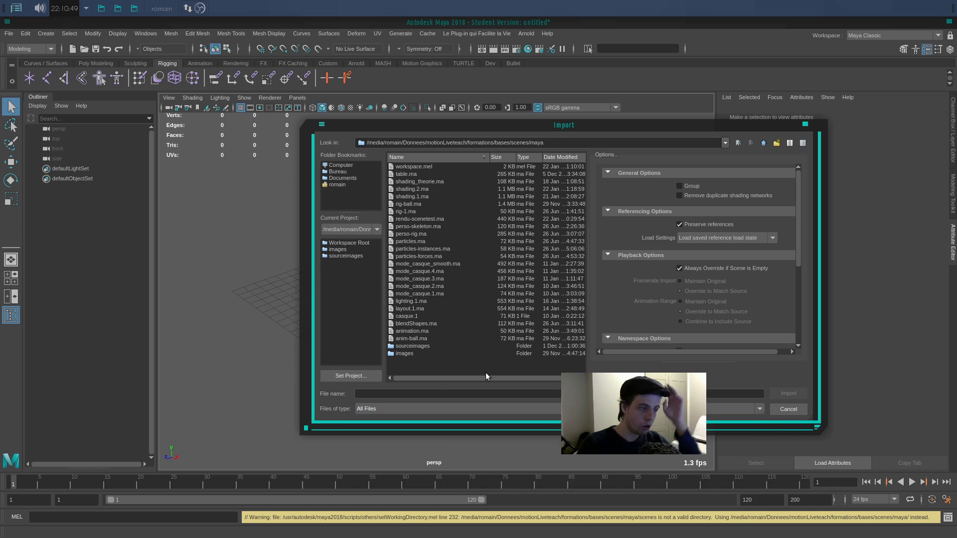
{"action": "left_click", "coordinate": [420, 272]}
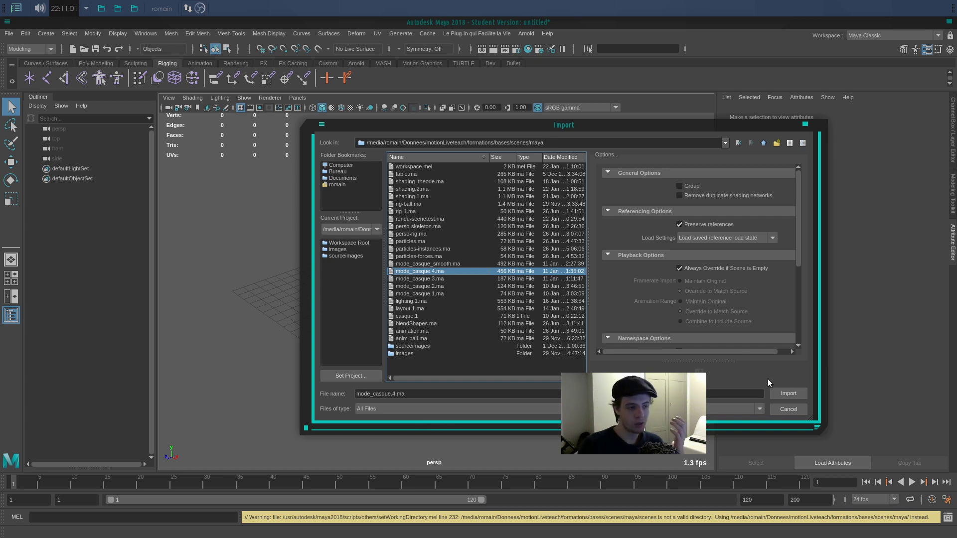
{"action": "left_click", "coordinate": [775, 392]}
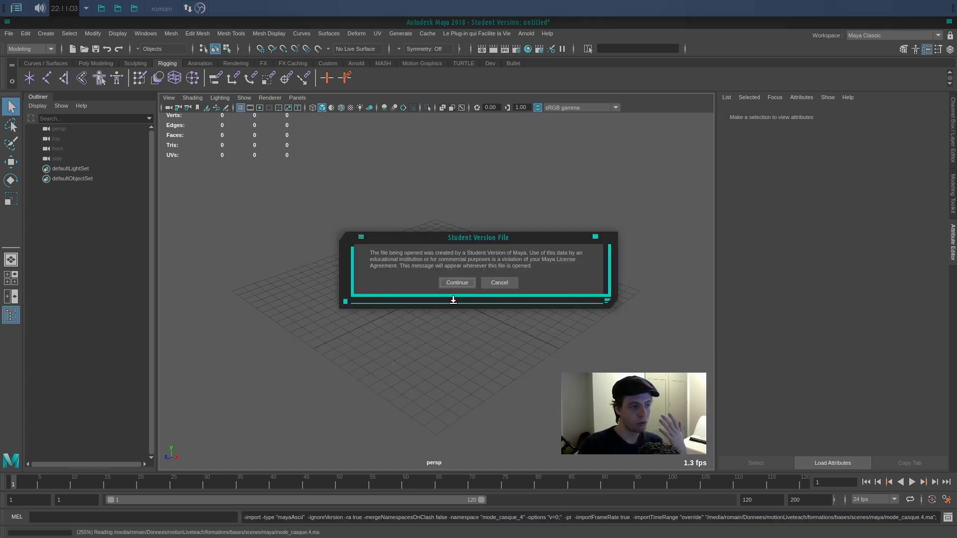
Finish the helmet import past the Student Version warning and delete the helmet mesh
{"action": "left_click", "coordinate": [454, 285]}
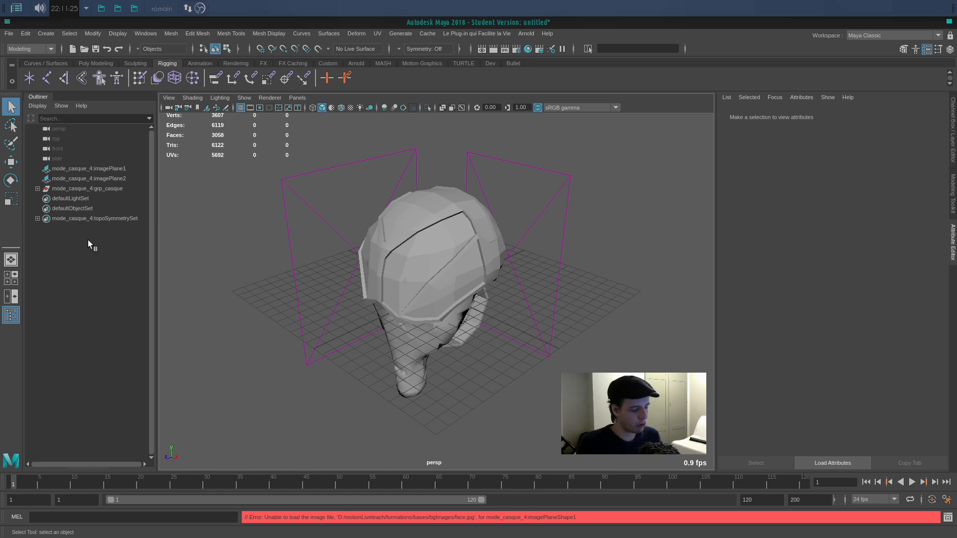
{"action": "key", "text": "ctrl+z"}
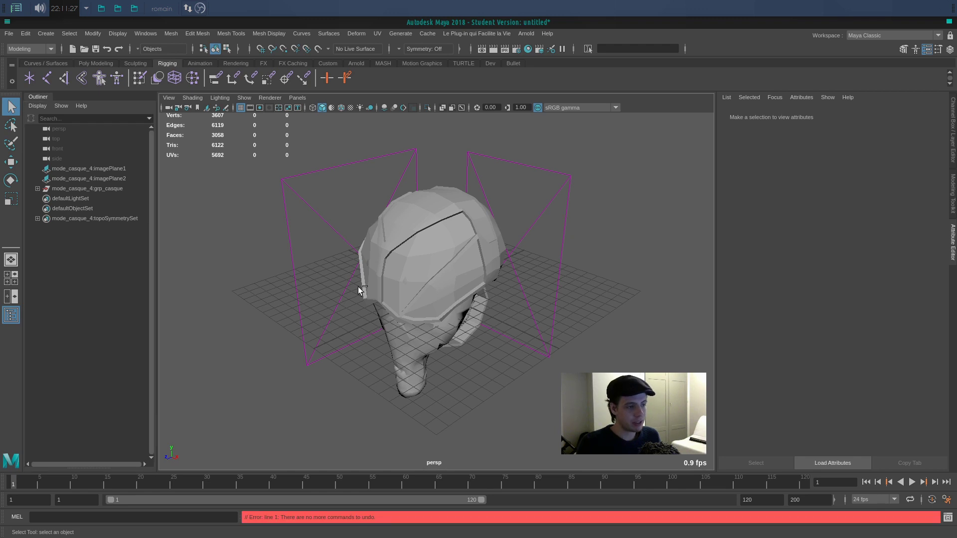
{"action": "left_click", "coordinate": [358, 286]}
{"action": "right_click_drag", "start_coordinate": [357, 286], "coordinate": [314, 217], "text": "alt"}
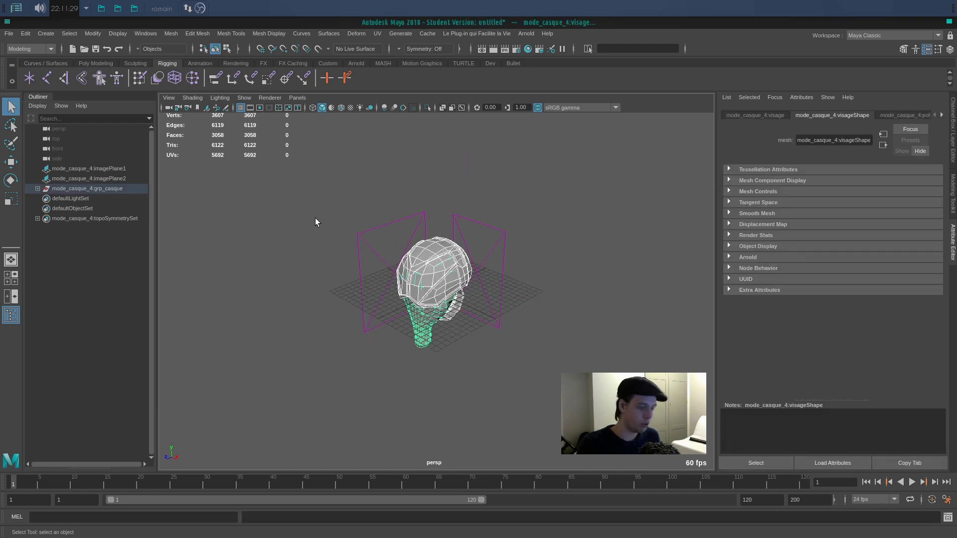
{"action": "key", "text": "Delete"}
Delete both image planes and the leftover grp_casque group
{"action": "left_click", "coordinate": [360, 239]}
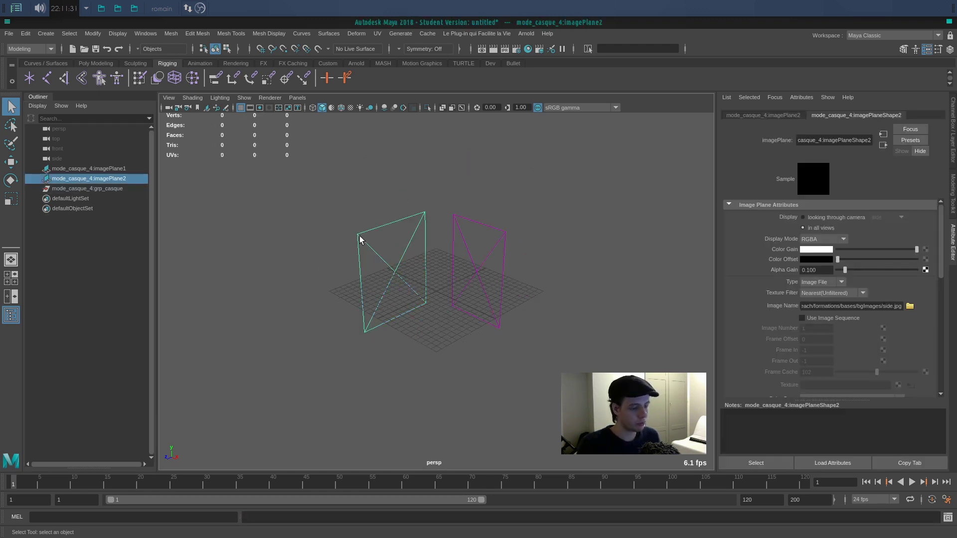
{"action": "key", "text": "Delete"}
{"action": "left_click", "coordinate": [496, 231]}
{"action": "key", "text": "Delete"}
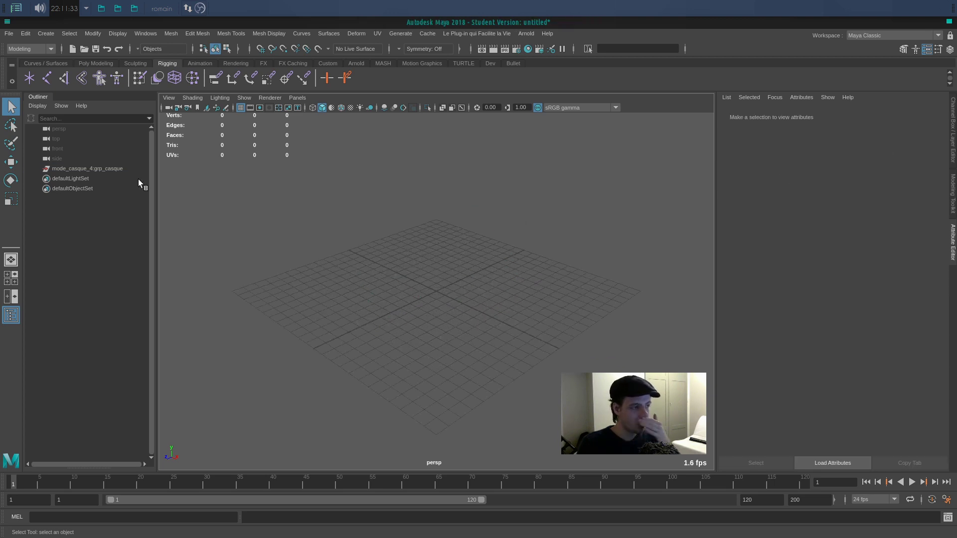
{"action": "left_click", "coordinate": [135, 178]}
{"action": "key", "text": "Delete"}
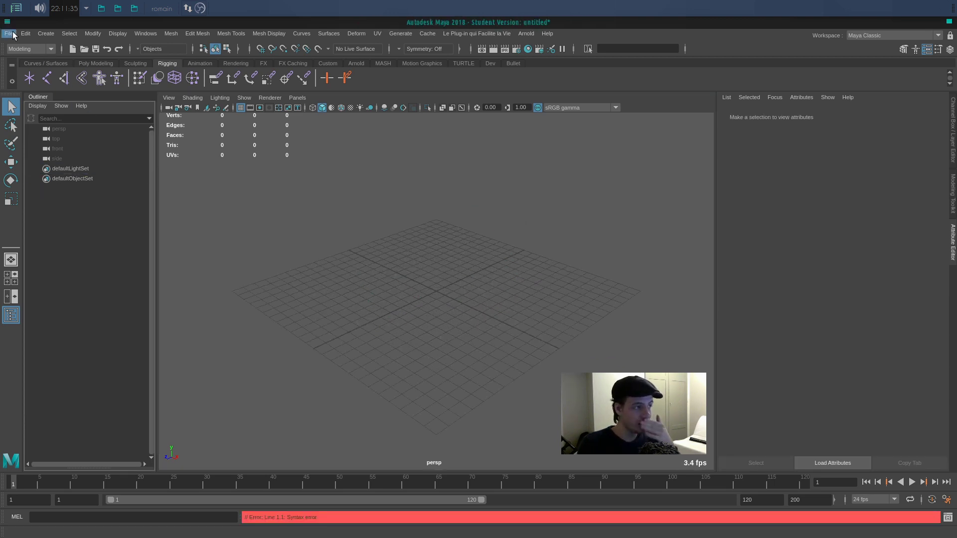
Choose mode_casque.4.ma in the Import dialog and scroll to its Namespace Options
{"action": "left_click", "coordinate": [10, 33]}
{"action": "left_click", "coordinate": [124, 144]}
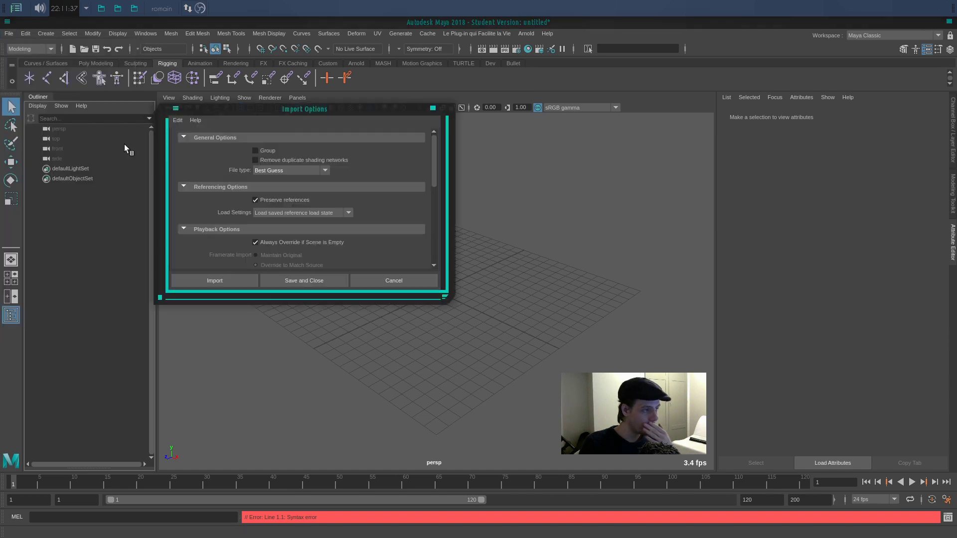
{"action": "left_click", "coordinate": [432, 107]}
{"action": "left_click", "coordinate": [9, 33]}
{"action": "left_click", "coordinate": [49, 148]}
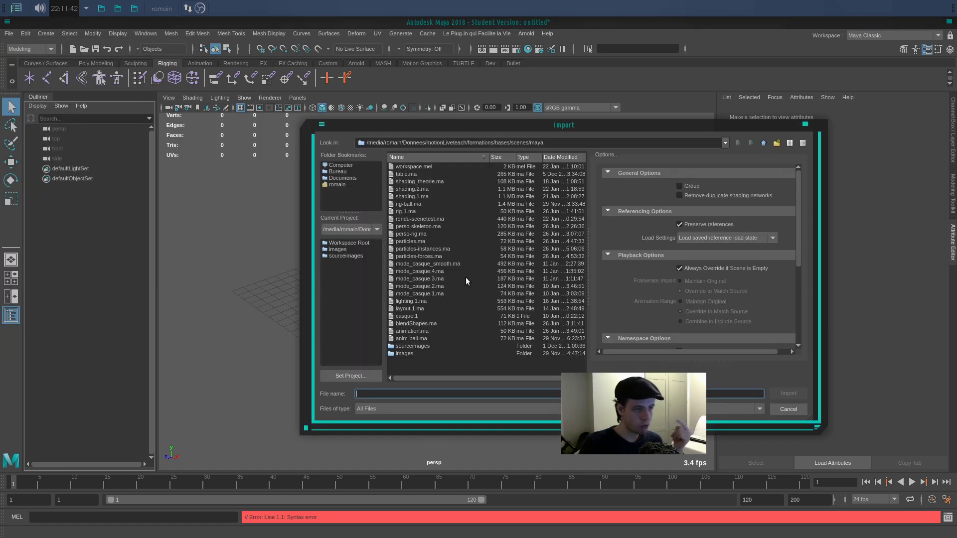
{"action": "left_click", "coordinate": [435, 271]}
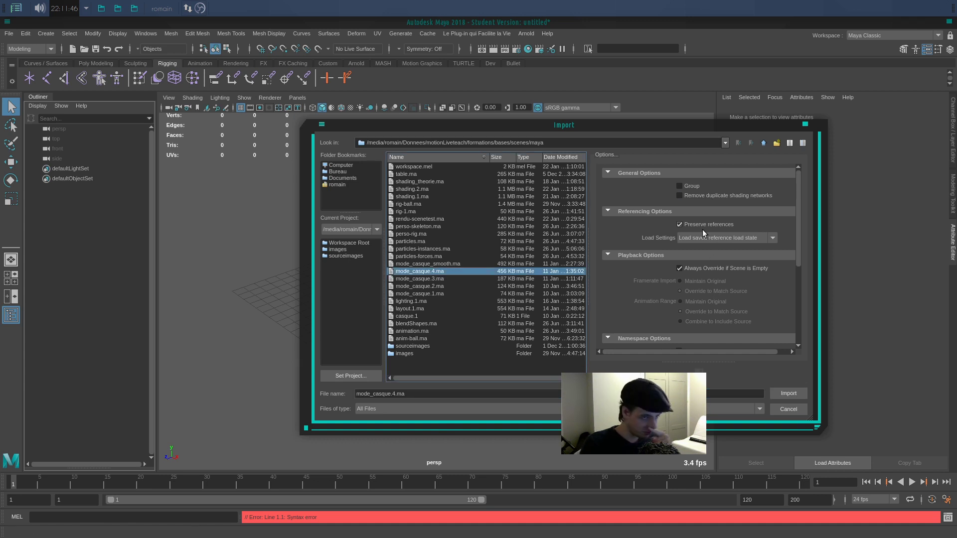
{"action": "scroll", "coordinate": [697, 279], "scroll_direction": "down", "scroll_amount": 3}
{"action": "scroll", "coordinate": [695, 267], "scroll_direction": "down", "scroll_amount": 3}
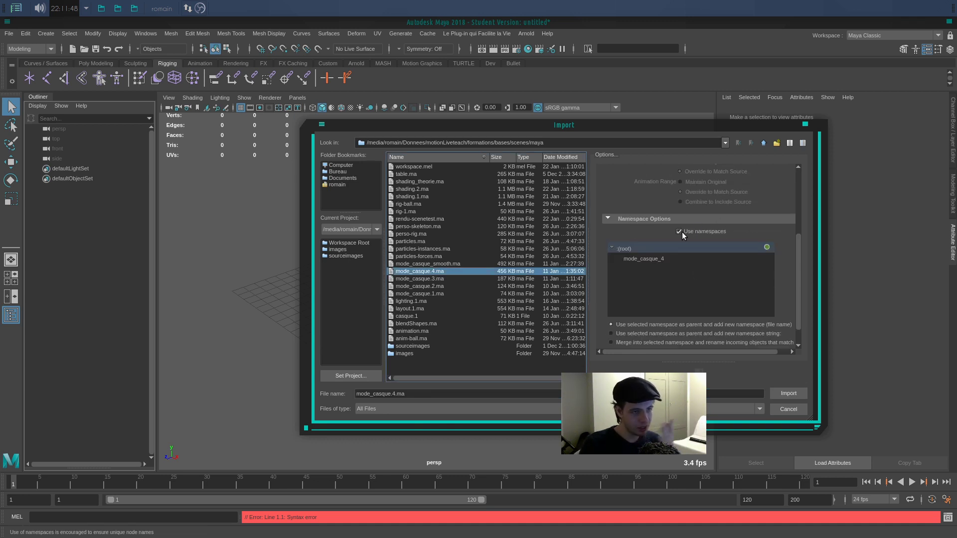
{"action": "scroll", "coordinate": [682, 232], "scroll_direction": "down", "scroll_amount": 3}
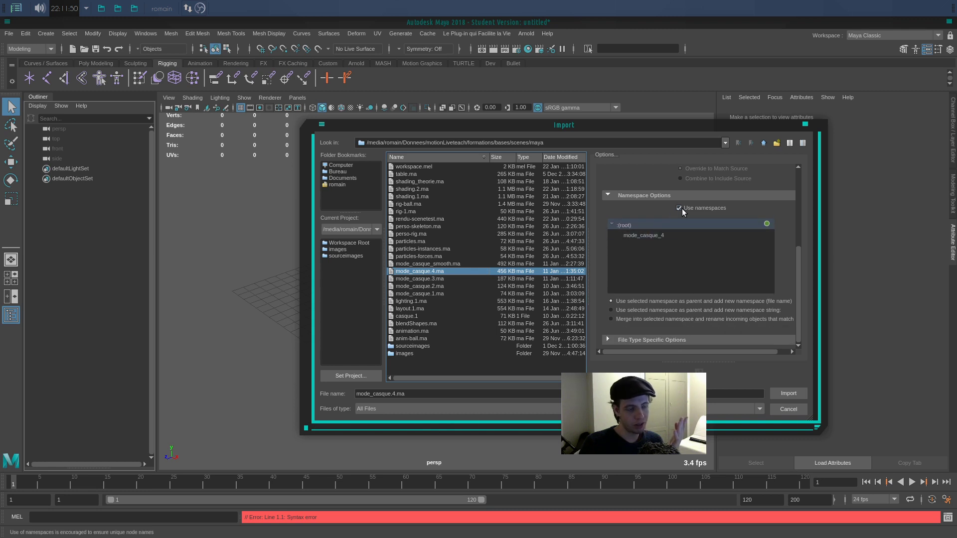
Import it into :(root) with 'Merge into selected namespace', accepting the Student Version warning
{"action": "left_click", "coordinate": [653, 233]}
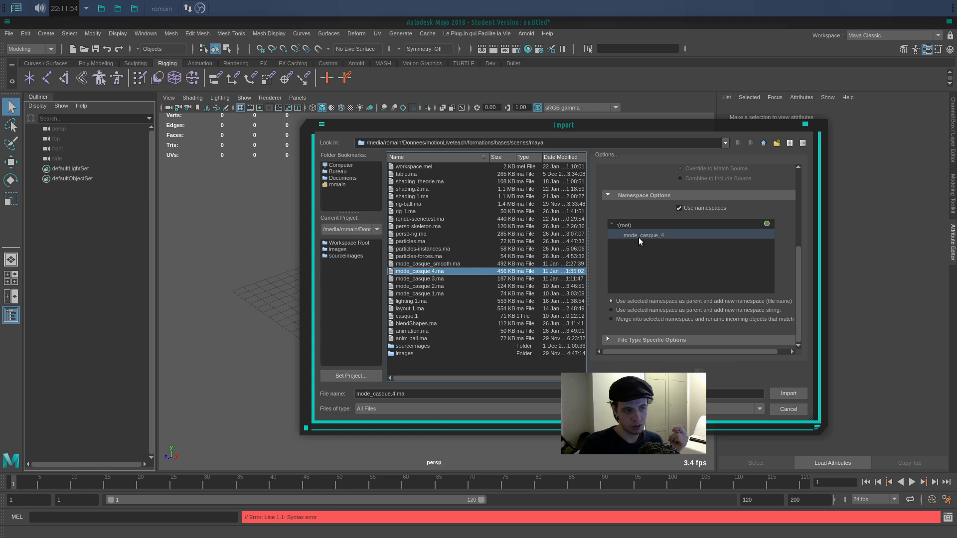
{"action": "left_click", "coordinate": [640, 227]}
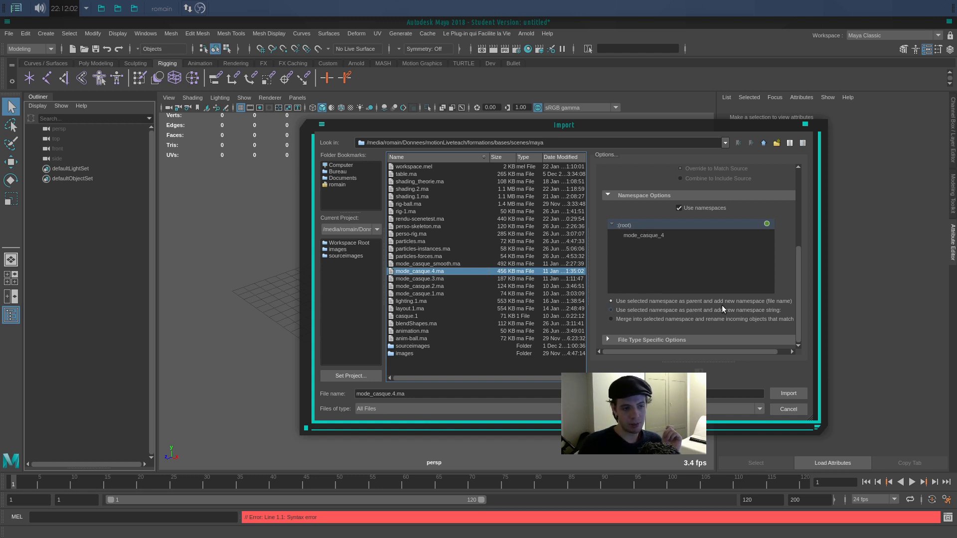
{"action": "left_click", "coordinate": [657, 317]}
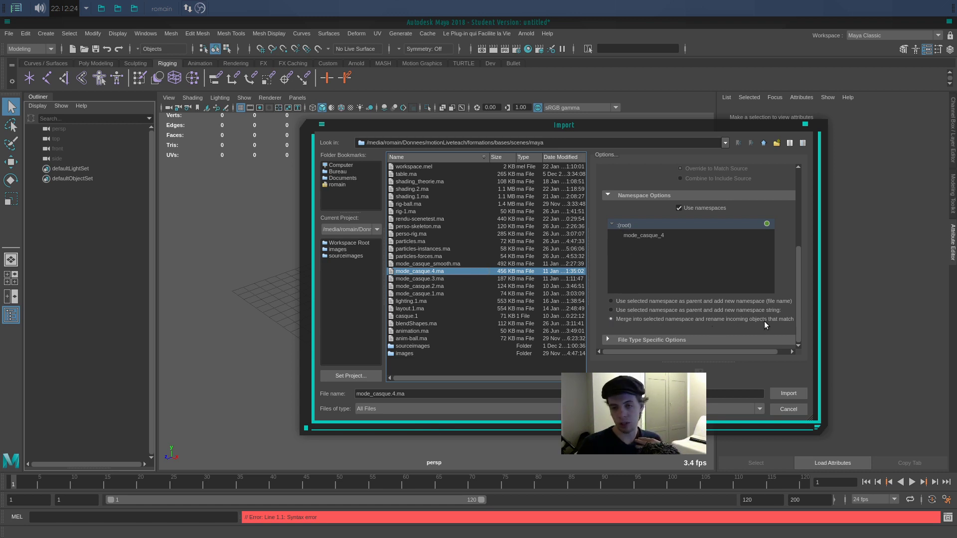
{"action": "left_click_drag", "start_coordinate": [770, 351], "coordinate": [745, 351]}
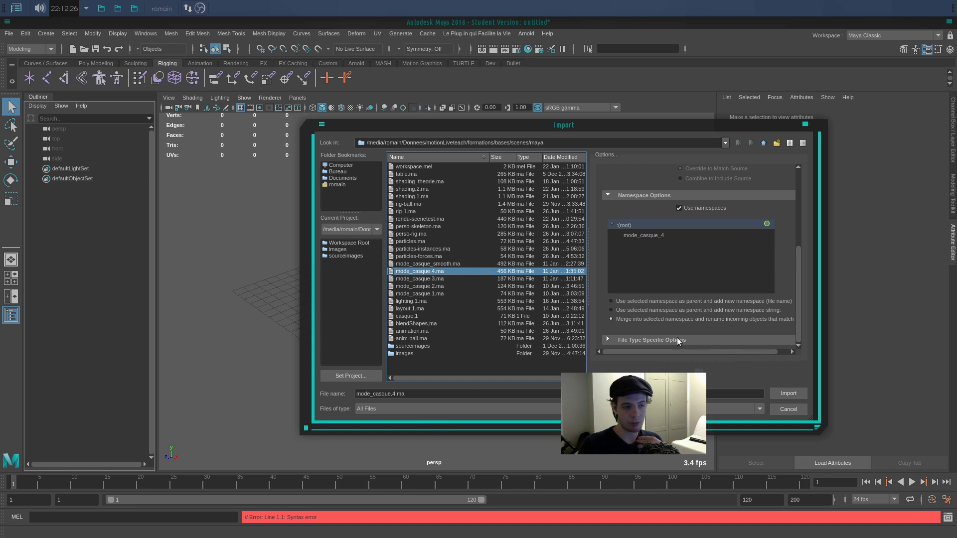
{"action": "left_click", "coordinate": [789, 393]}
{"action": "left_click", "coordinate": [454, 282]}
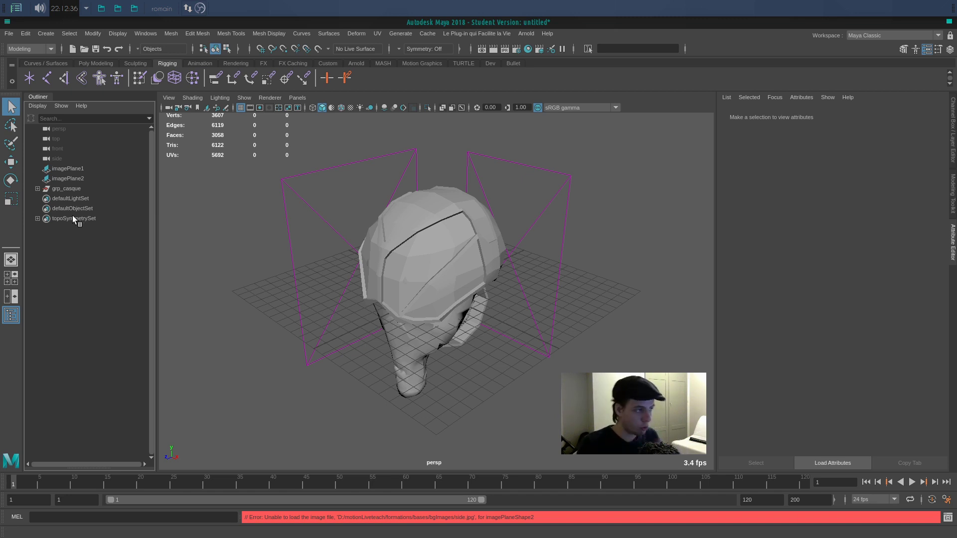
Delete everything from imagePlane1 through topoSymmetrySet in the Outliner
{"action": "left_click", "coordinate": [78, 169]}
{"action": "left_click", "coordinate": [84, 218], "text": "shift"}
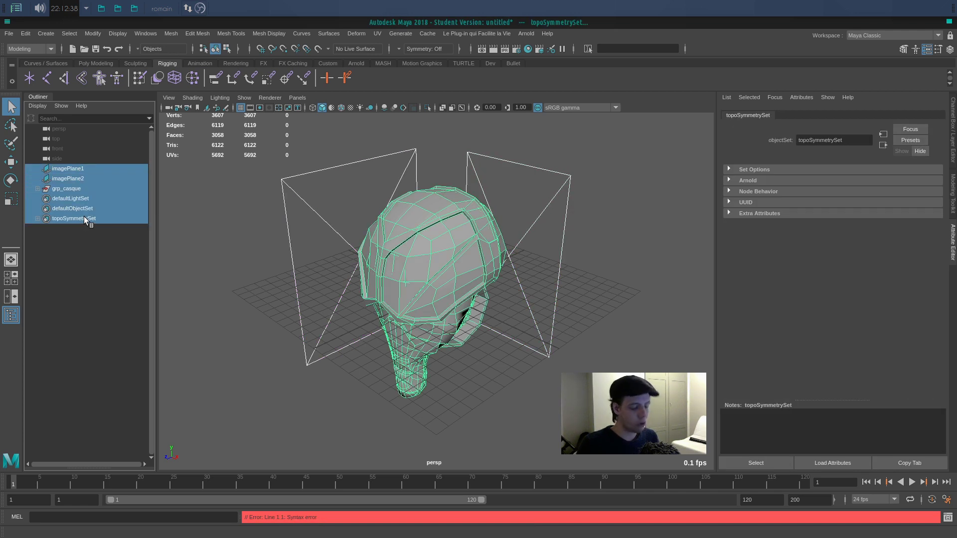
{"action": "key", "text": "Delete"}
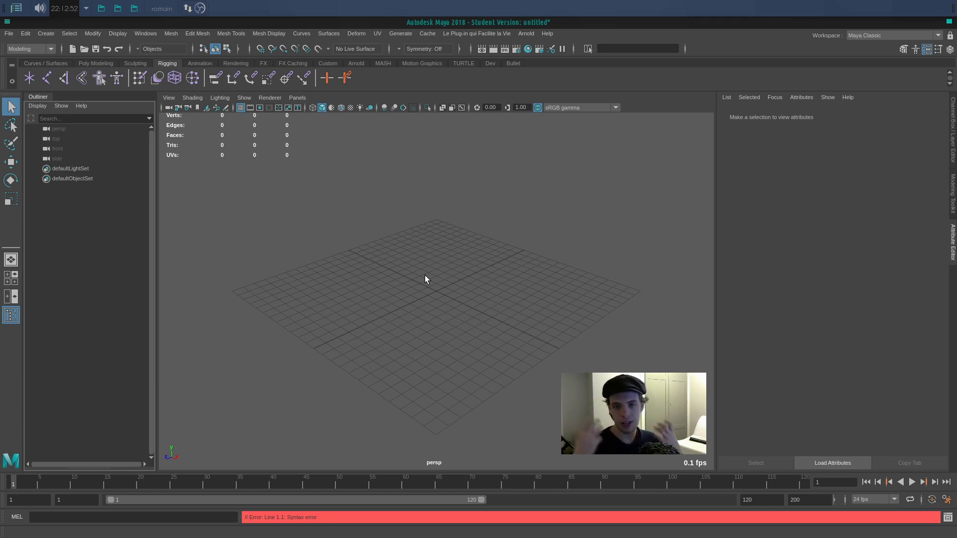
{"action": "left_click", "coordinate": [9, 33]}
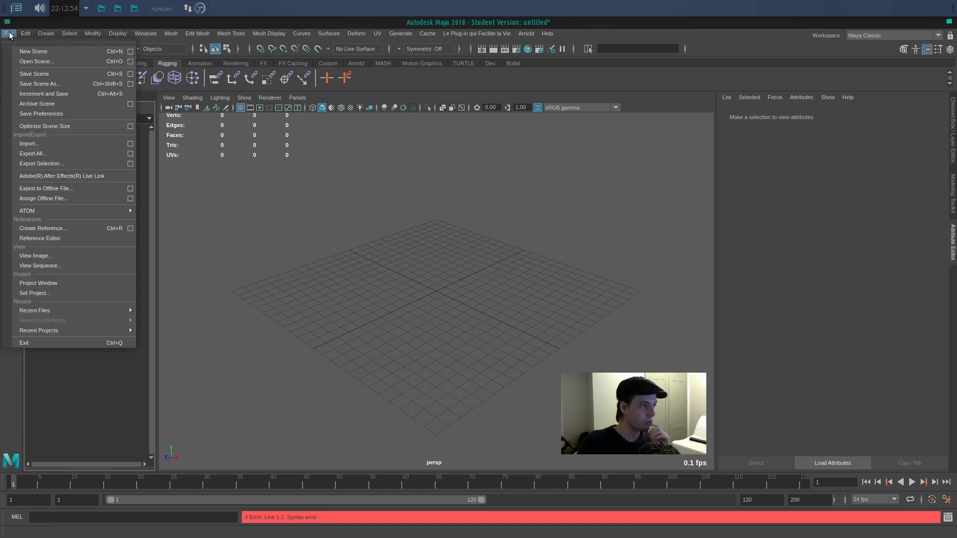
{"action": "left_click", "coordinate": [40, 148]}
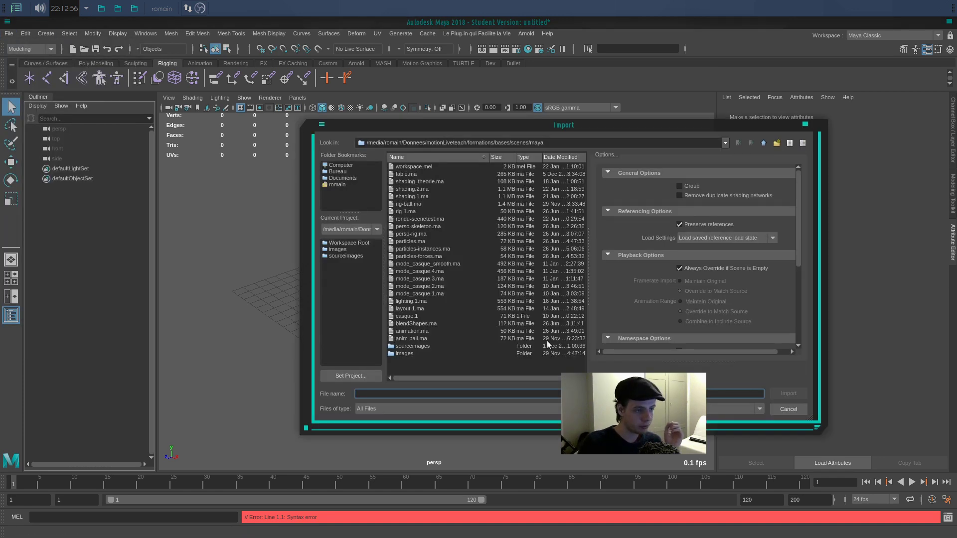
{"action": "left_click", "coordinate": [490, 408]}
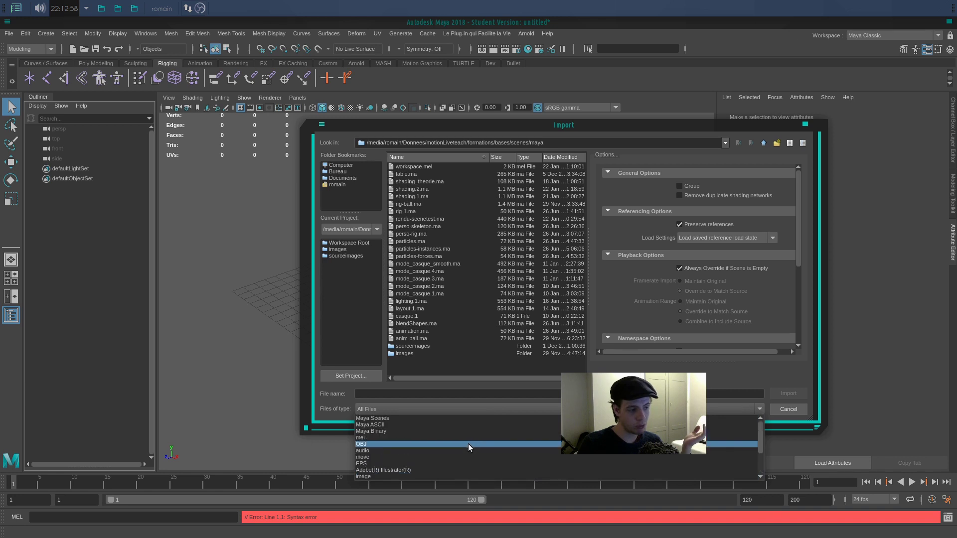
{"action": "left_click", "coordinate": [368, 443]}
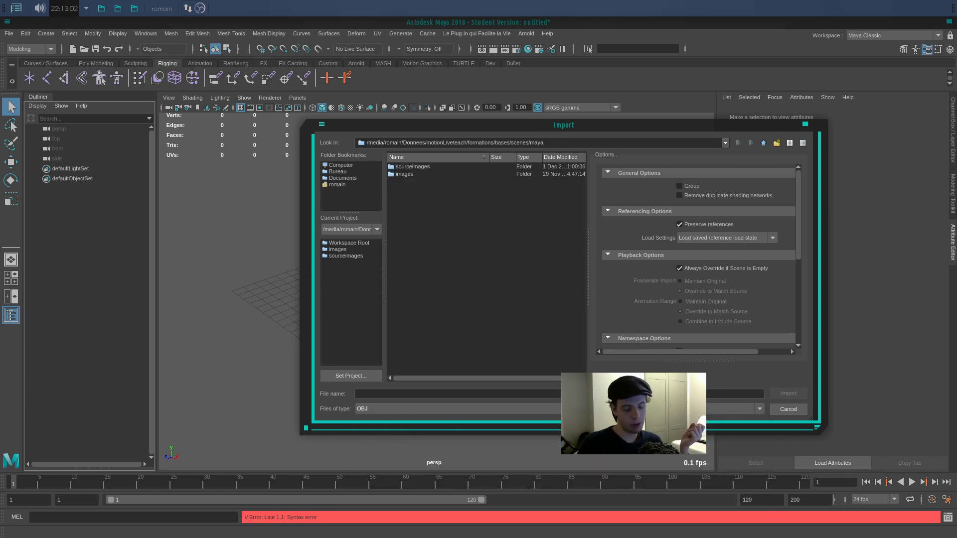
{"action": "left_click", "coordinate": [793, 409]}
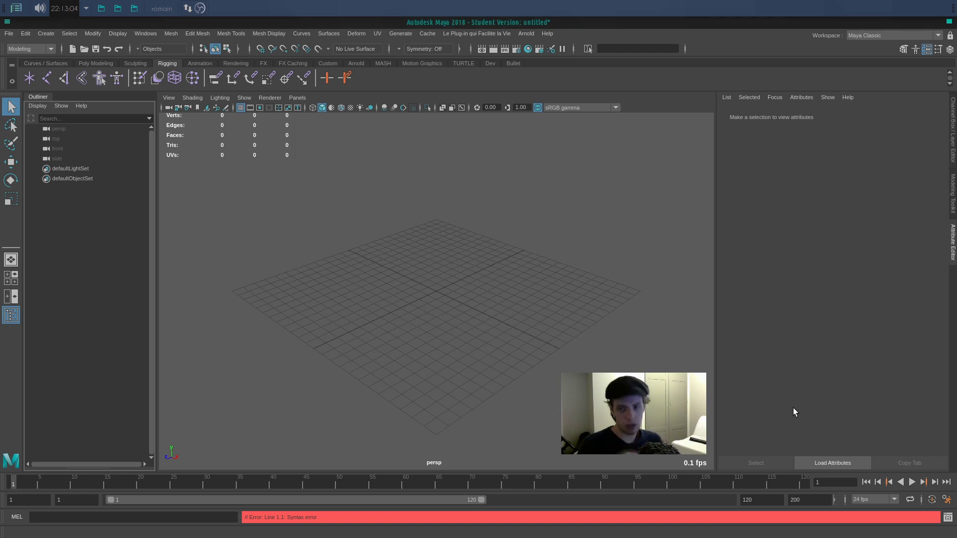
Confirm in the Plug-in Manager, filtered by 'obj', that objExport is loaded
{"action": "left_click", "coordinate": [135, 35]}
{"action": "mouse_move", "coordinate": [175, 129]}
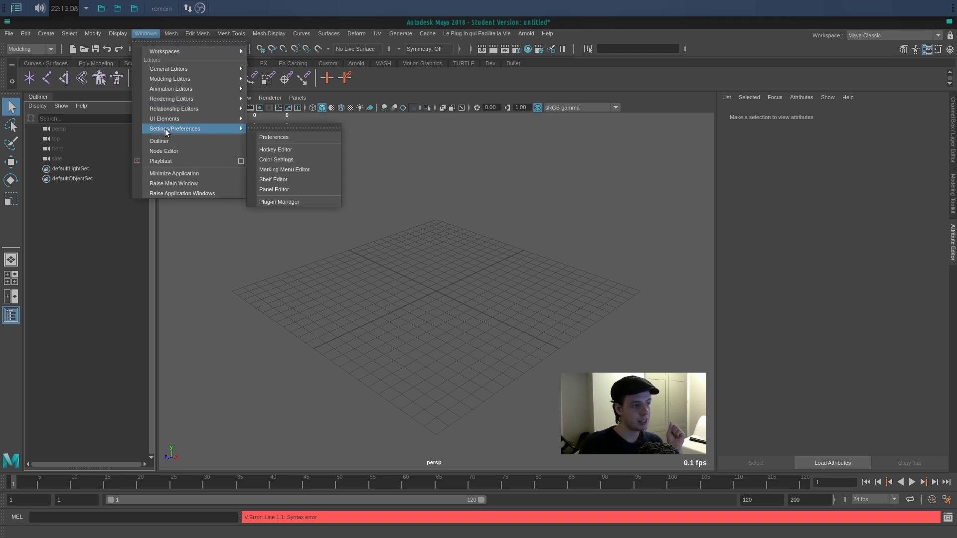
{"action": "left_click", "coordinate": [267, 138]}
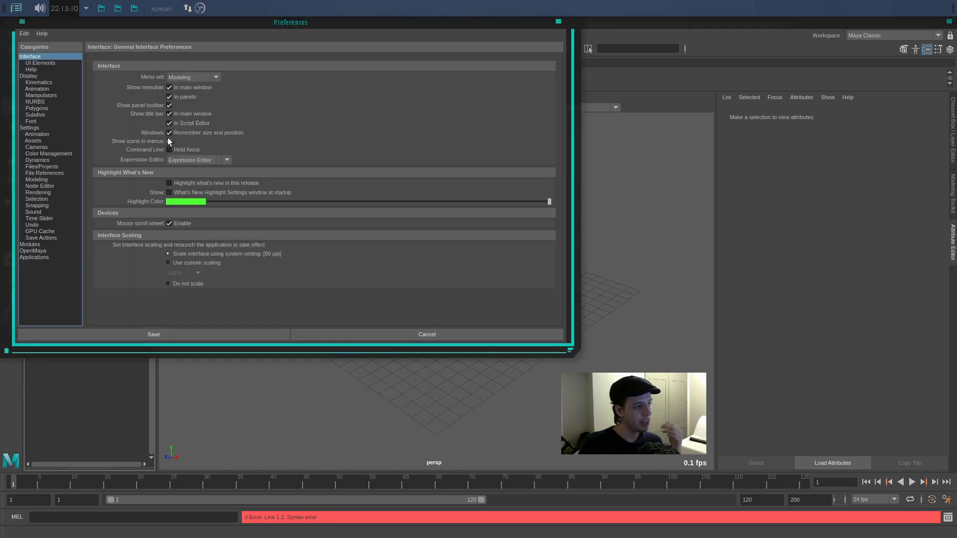
{"action": "left_click", "coordinate": [373, 334]}
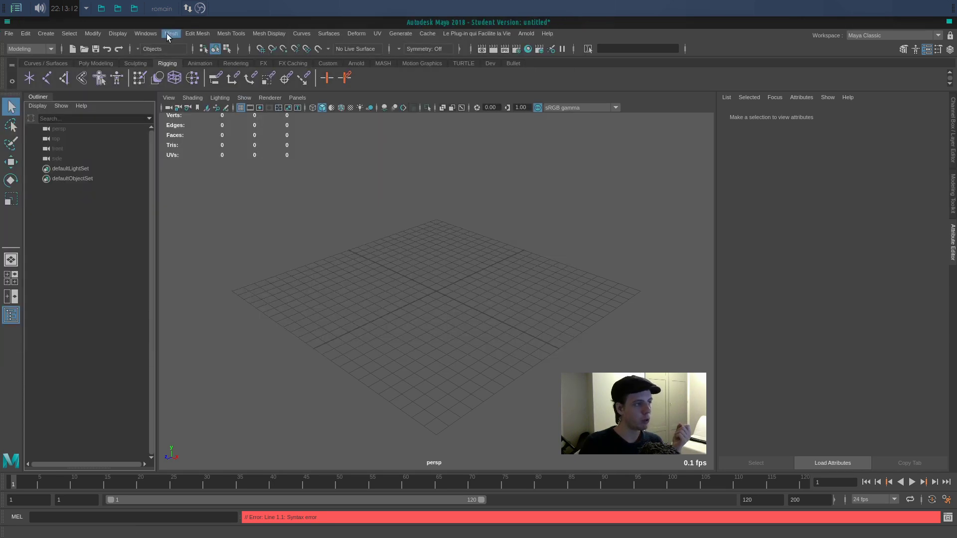
{"action": "left_click", "coordinate": [147, 34]}
{"action": "left_click", "coordinate": [292, 203]}
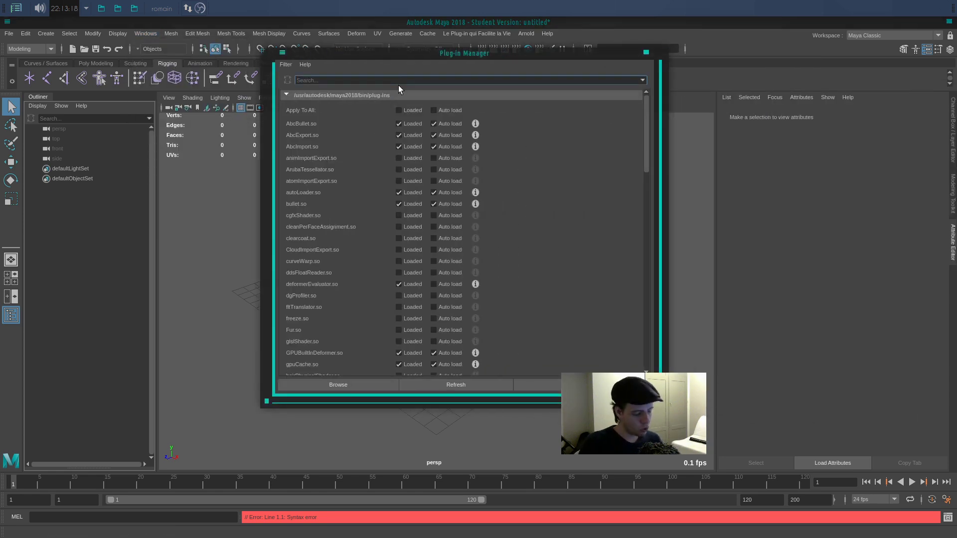
{"action": "type", "text": "obj"}
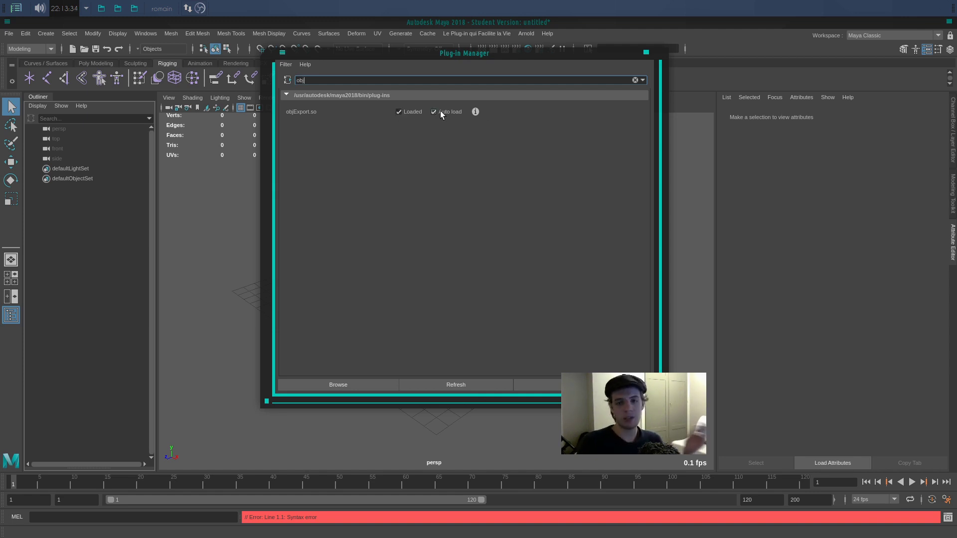
{"action": "left_click", "coordinate": [551, 386]}
Open Maya's Import dialog and bring up the application launcher
{"action": "left_click", "coordinate": [10, 34]}
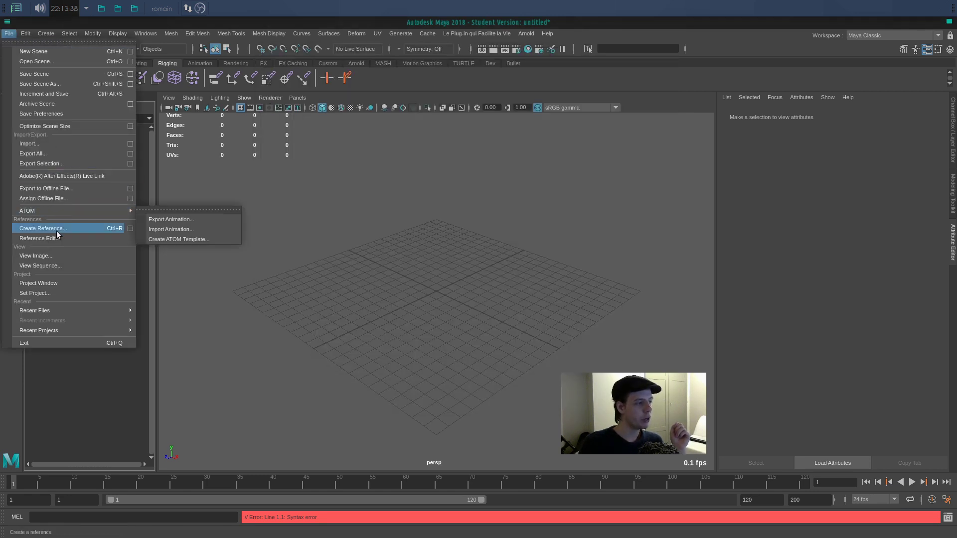
{"action": "left_click", "coordinate": [57, 148]}
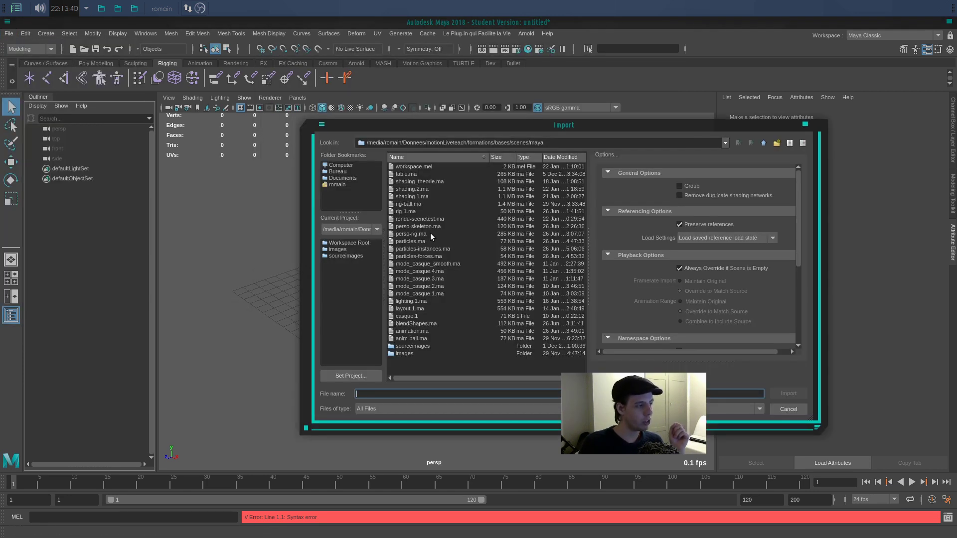
{"action": "key", "text": "alt+F3"}
Launch FXplorer and browse to Donnees/3D/Make Human/tests
{"action": "type", "text": "fx"}
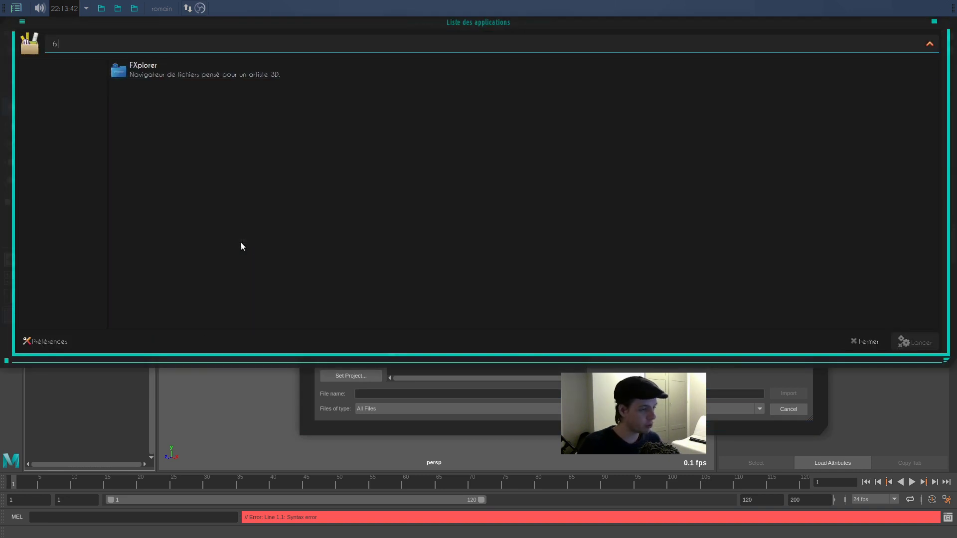
{"action": "key", "text": "Return"}
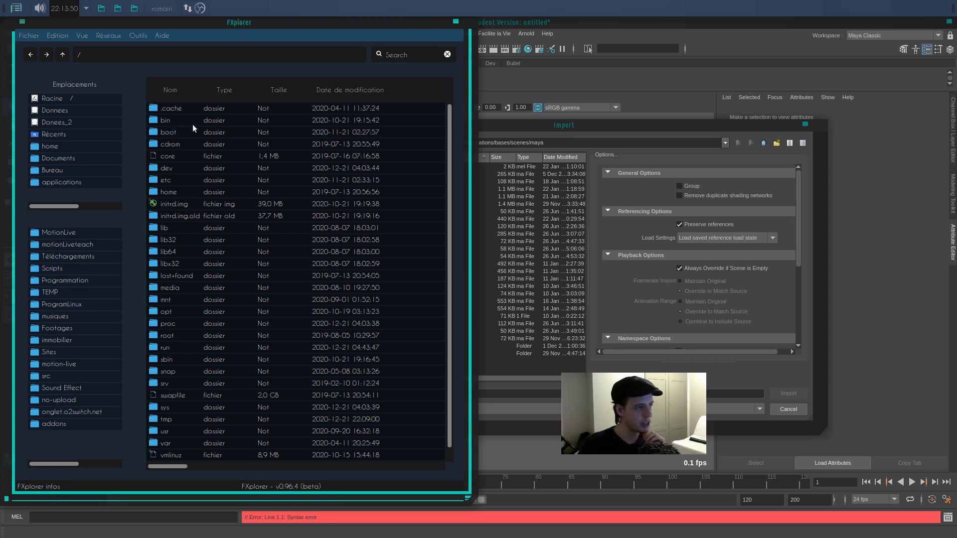
{"action": "double_click", "coordinate": [194, 90]}
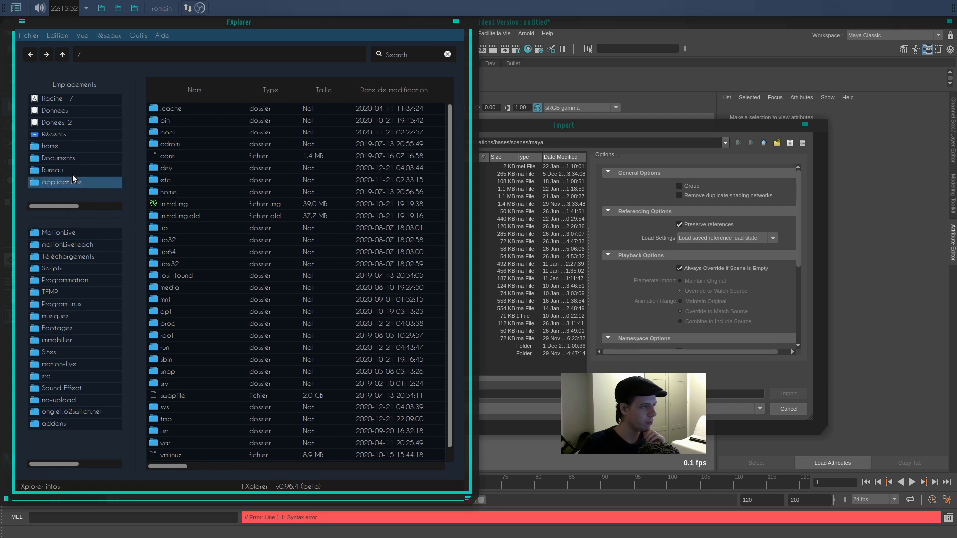
{"action": "left_click", "coordinate": [73, 114]}
{"action": "double_click", "coordinate": [176, 130]}
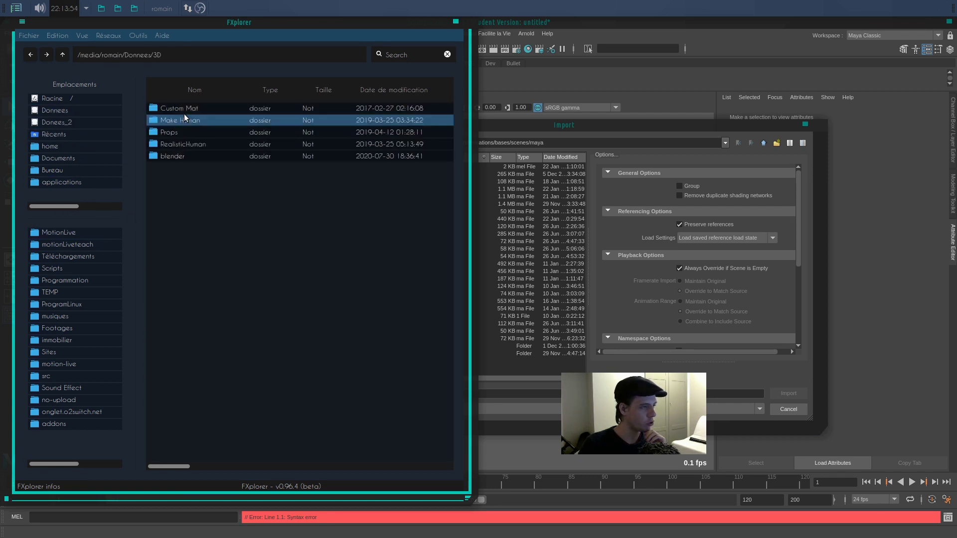
{"action": "double_click", "coordinate": [187, 144]}
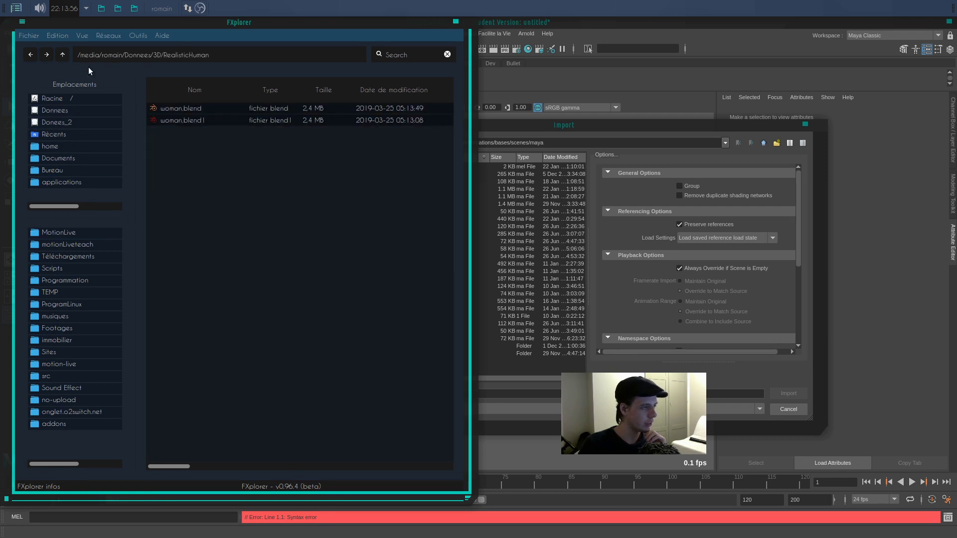
{"action": "left_click", "coordinate": [63, 54]}
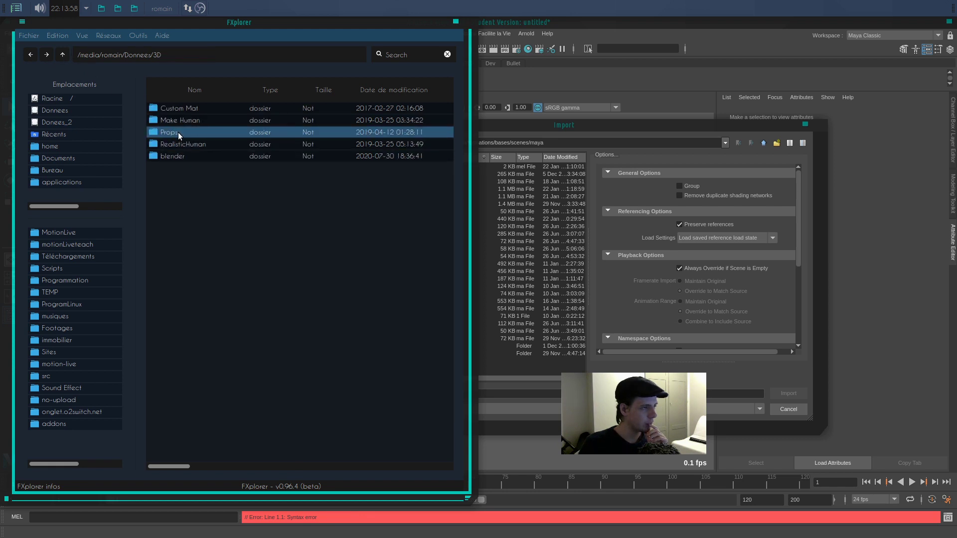
{"action": "double_click", "coordinate": [165, 120]}
{"action": "double_click", "coordinate": [169, 156]}
{"action": "double_click", "coordinate": [189, 108]}
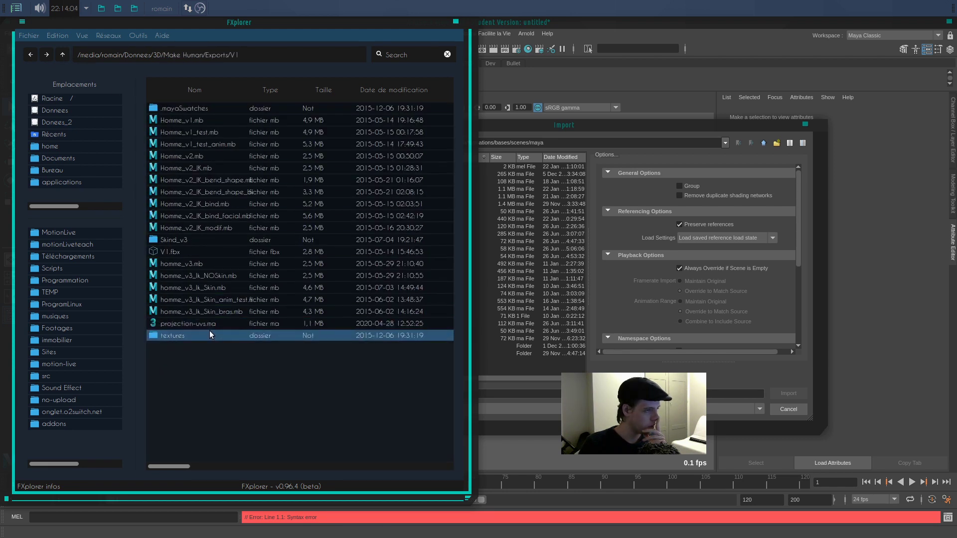
{"action": "left_click", "coordinate": [63, 55]}
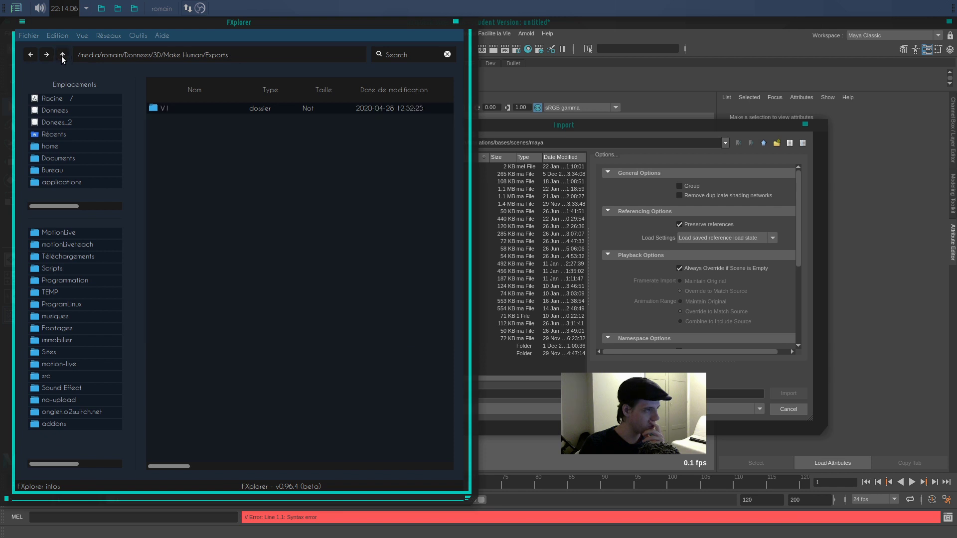
{"action": "double_click", "coordinate": [165, 120]}
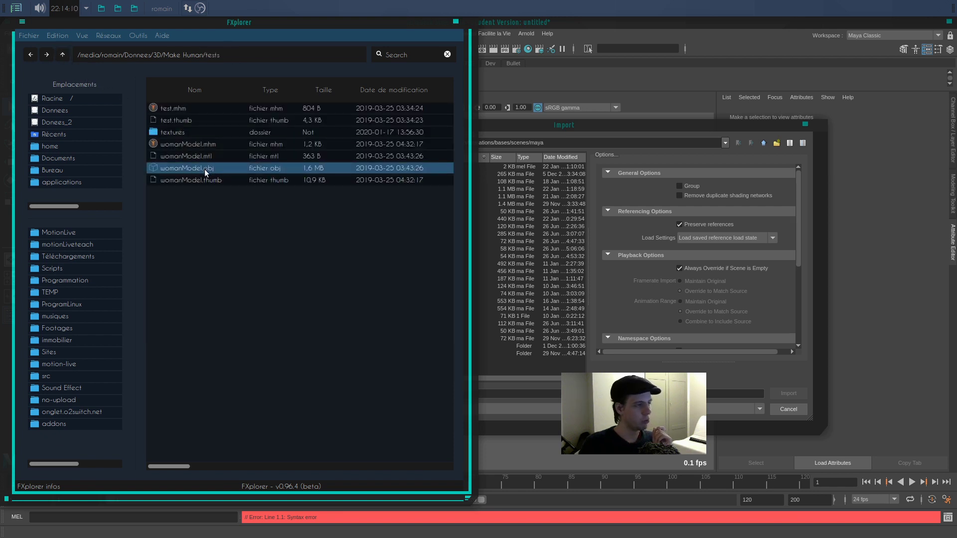
Copy the tests folder path into the Import dialog's 'Look in' field
{"action": "left_click", "coordinate": [244, 55]}
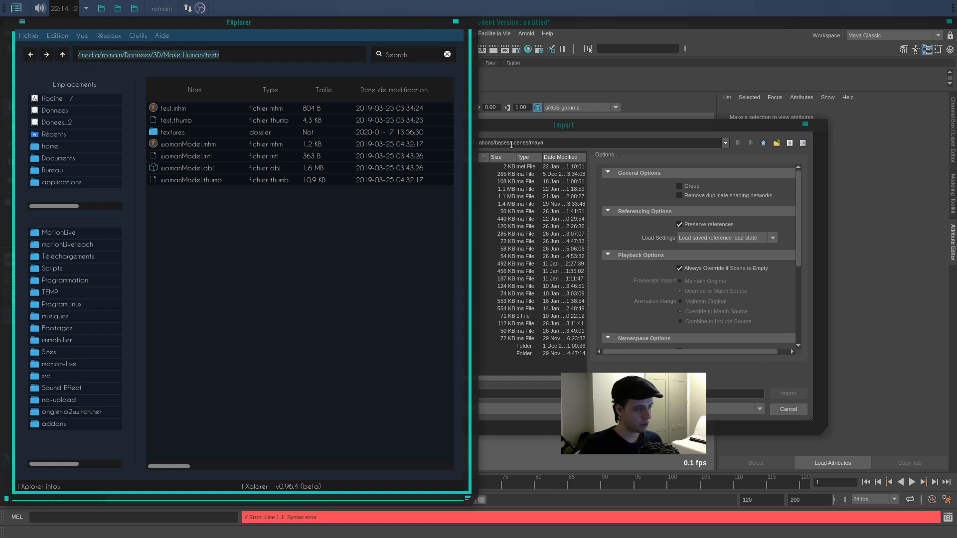
{"action": "left_click", "coordinate": [511, 145]}
{"action": "triple_click", "coordinate": [557, 144]}
{"action": "type", "text": "/media/romain/Donnees/3D/Make Human/tests"}
Go to the pasted tests folder and select womanModel.obj for import
{"action": "key", "text": "Return"}
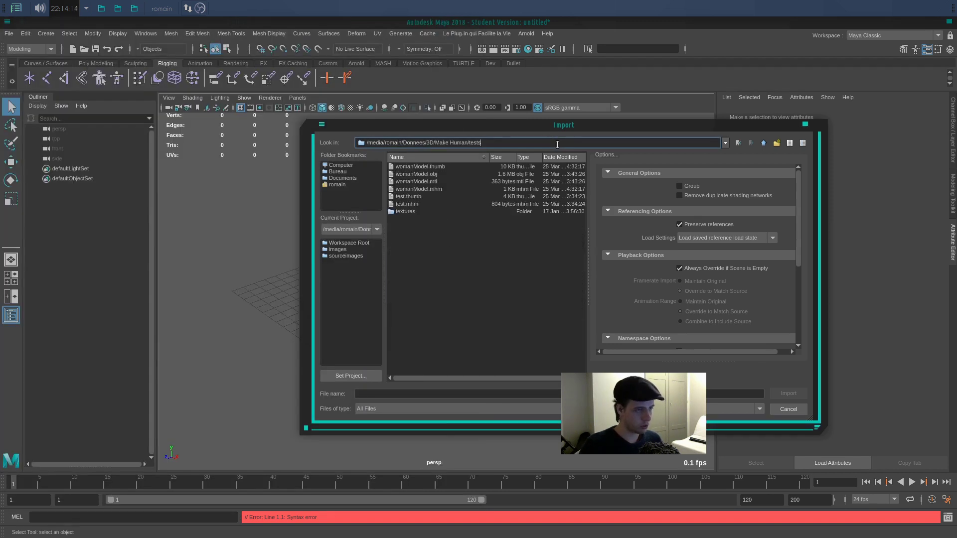
{"action": "left_click", "coordinate": [416, 174]}
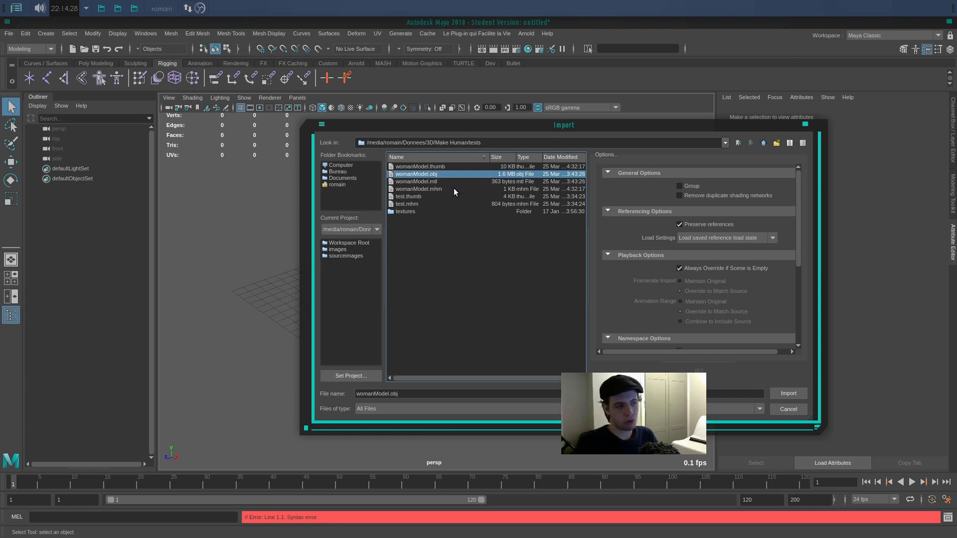
Import womanModel.obj and inspect the body mesh and its DefaultSkin1 material
{"action": "left_click", "coordinate": [788, 394]}
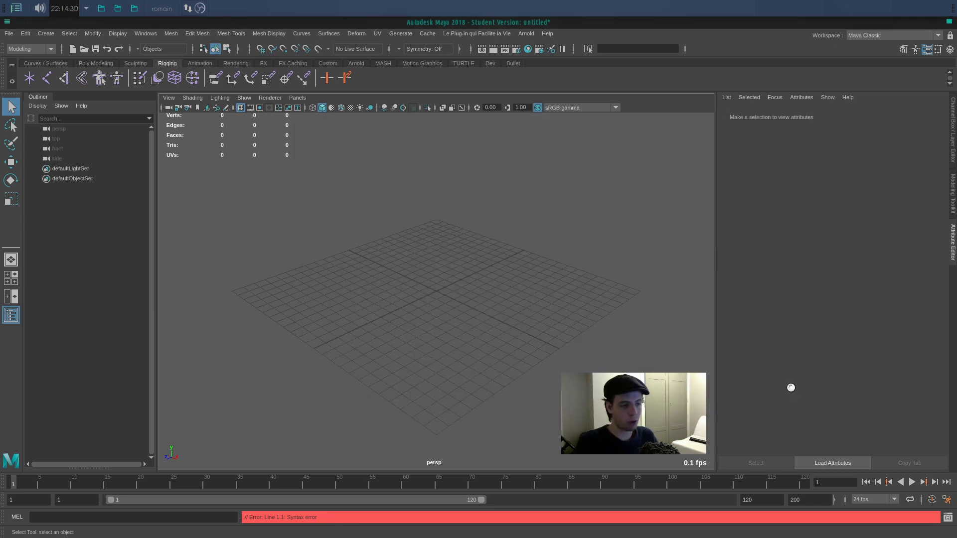
{"action": "left_click_drag", "start_coordinate": [448, 166], "coordinate": [460, 241], "text": "alt"}
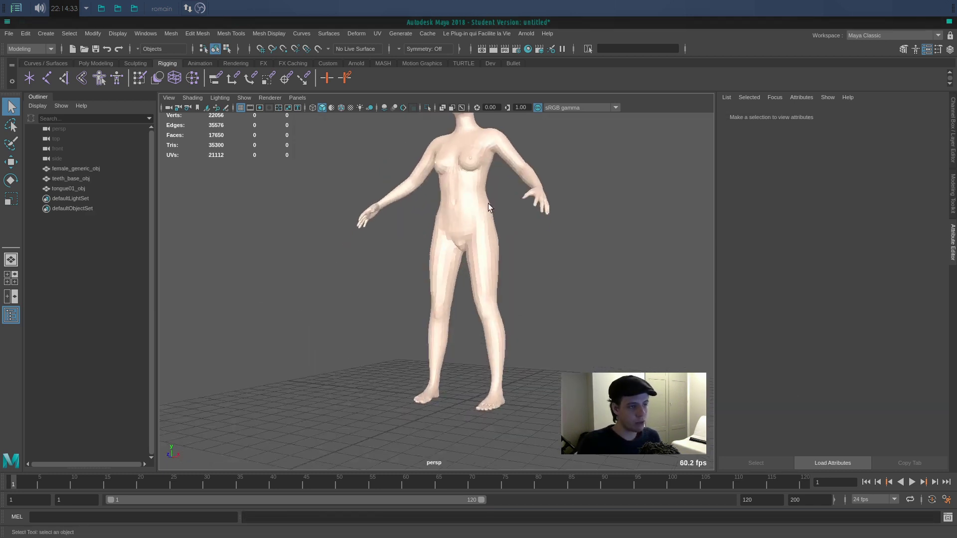
{"action": "right_click_drag", "start_coordinate": [488, 203], "coordinate": [446, 248], "text": "alt"}
{"action": "left_click", "coordinate": [445, 249]}
{"action": "left_click_drag", "start_coordinate": [448, 239], "coordinate": [480, 219], "text": "alt"}
{"action": "left_click", "coordinate": [479, 219]}
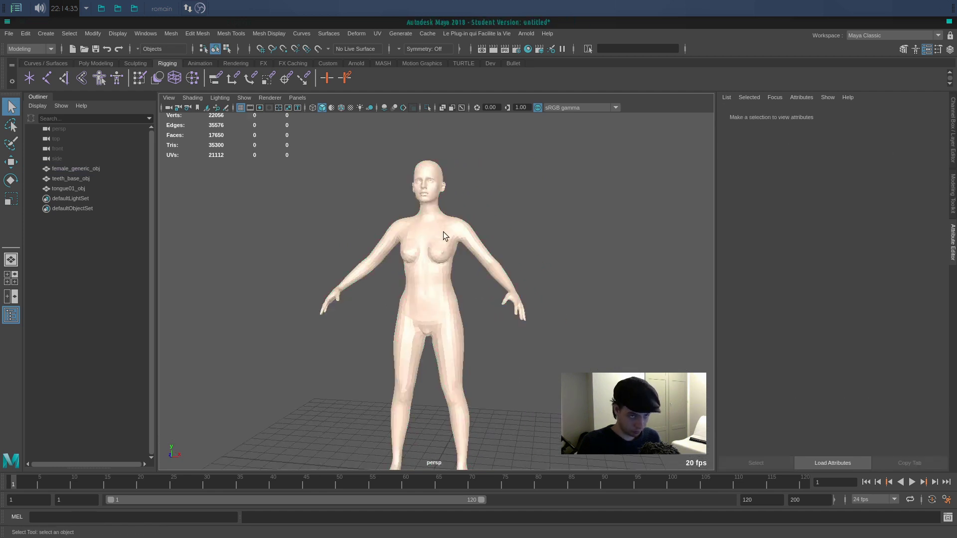
{"action": "left_click", "coordinate": [443, 232]}
{"action": "left_click", "coordinate": [873, 114]}
{"action": "left_click", "coordinate": [830, 115]}
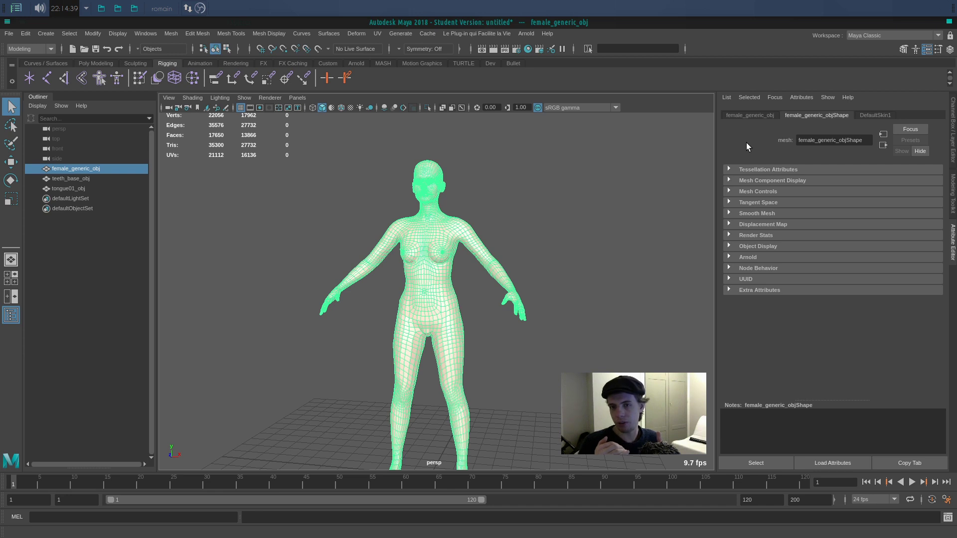
{"action": "left_click", "coordinate": [636, 233]}
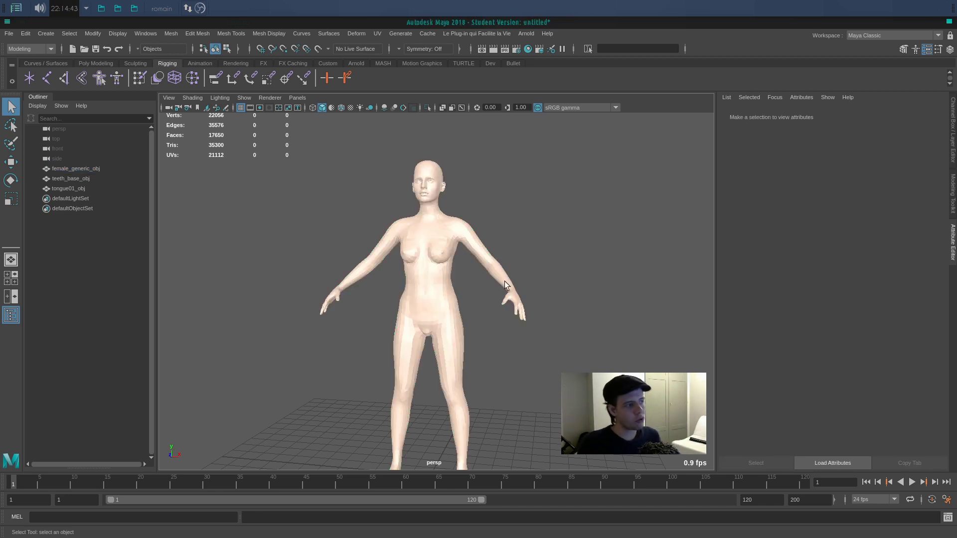
Look over the figure and select its body, teeth and tongue meshes together
{"action": "mouse_move", "coordinate": [420, 214]}
{"action": "left_mouse_down", "text": "alt"}
{"action": "mouse_move", "coordinate": [515, 253]}
{"action": "mouse_move", "coordinate": [513, 264]}
{"action": "left_mouse_up", "text": "alt"}
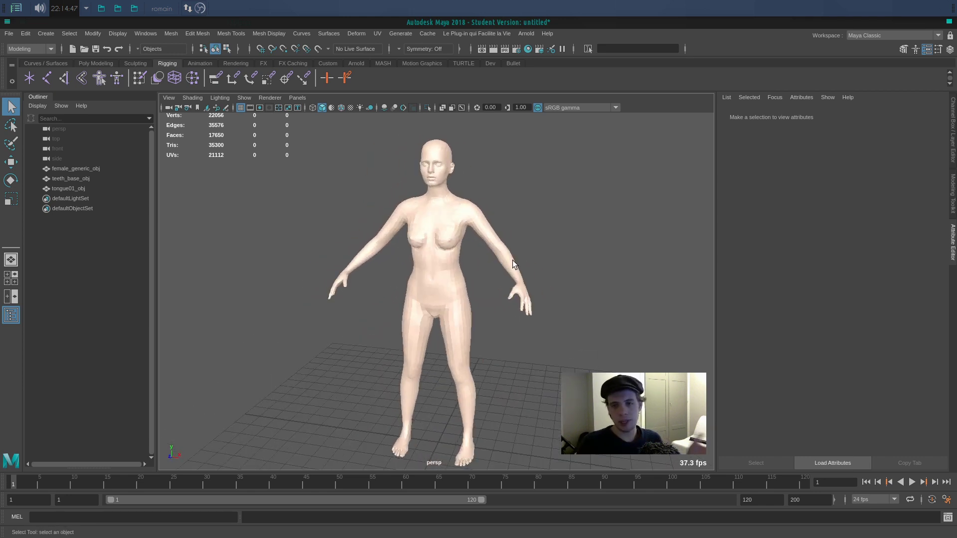
{"action": "left_click", "coordinate": [70, 186]}
{"action": "left_click", "coordinate": [79, 170]}
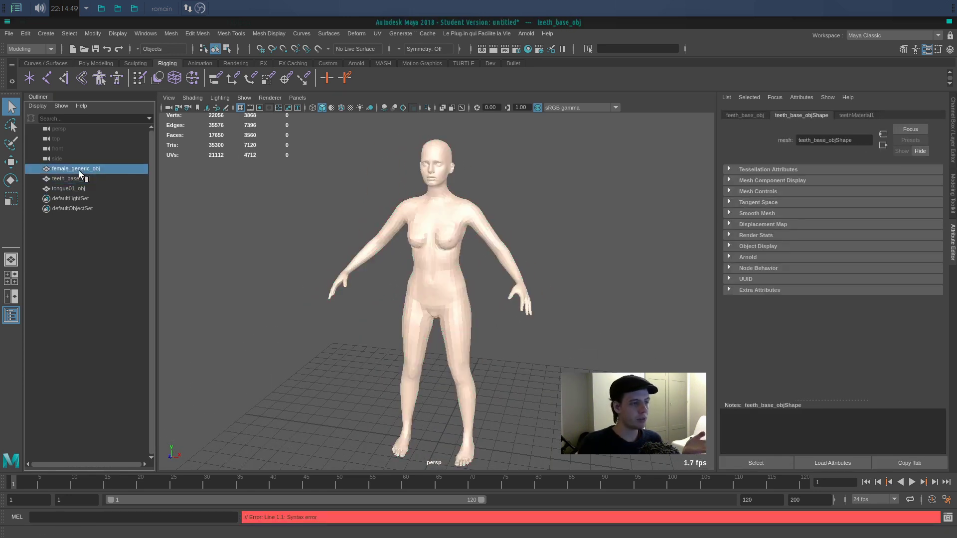
{"action": "left_click", "coordinate": [628, 276]}
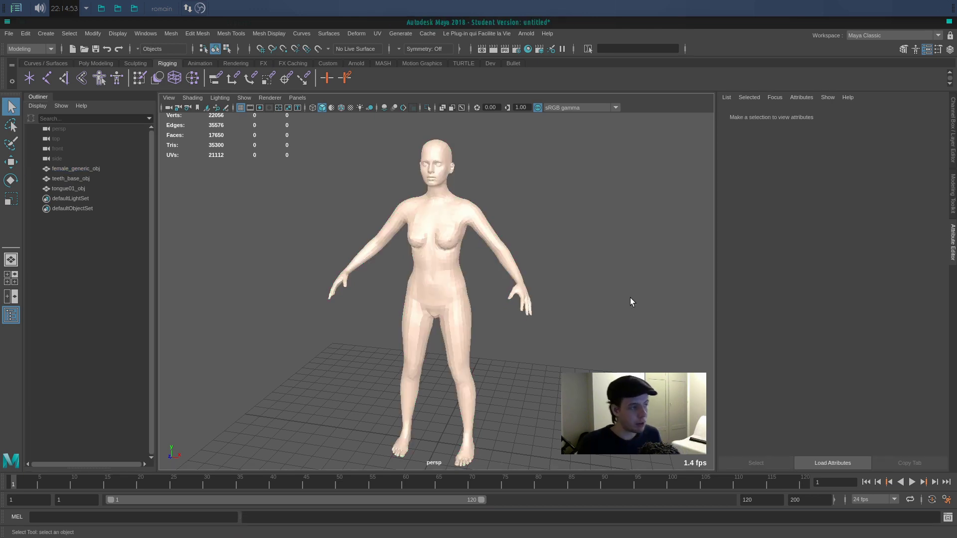
{"action": "mouse_move", "coordinate": [630, 301]}
{"action": "left_mouse_down", "text": "alt"}
{"action": "mouse_move", "coordinate": [581, 298]}
{"action": "mouse_move", "coordinate": [515, 349]}
{"action": "mouse_move", "coordinate": [548, 297]}
{"action": "mouse_move", "coordinate": [575, 308]}
{"action": "left_mouse_up", "text": "alt"}
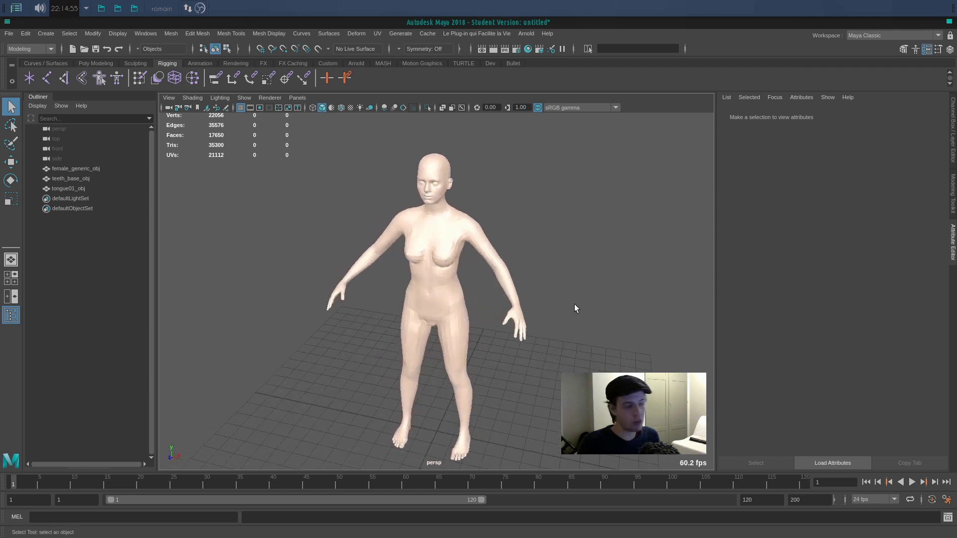
{"action": "left_click", "coordinate": [80, 168]}
{"action": "left_click", "coordinate": [84, 188]}
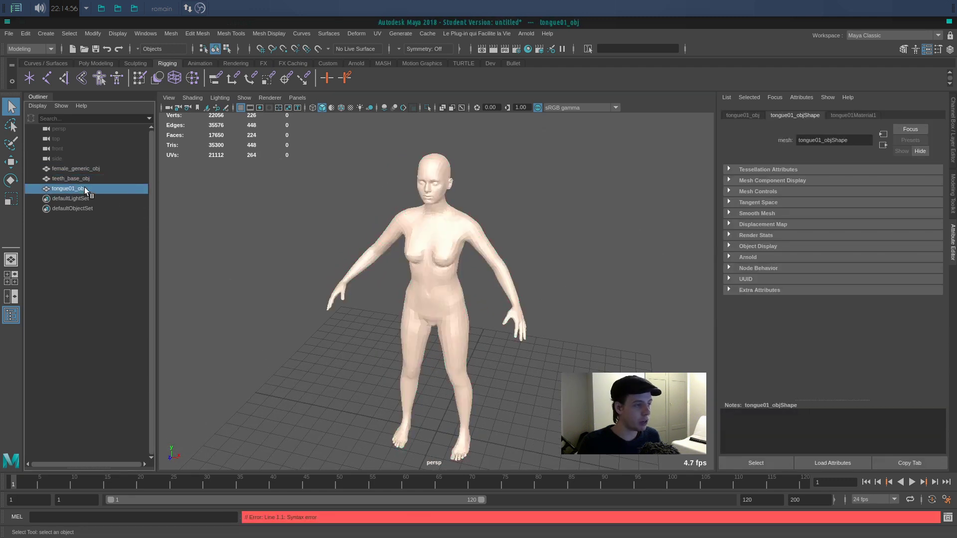
{"action": "left_click", "coordinate": [519, 229]}
{"action": "left_click_drag", "start_coordinate": [519, 229], "coordinate": [511, 224], "text": "alt"}
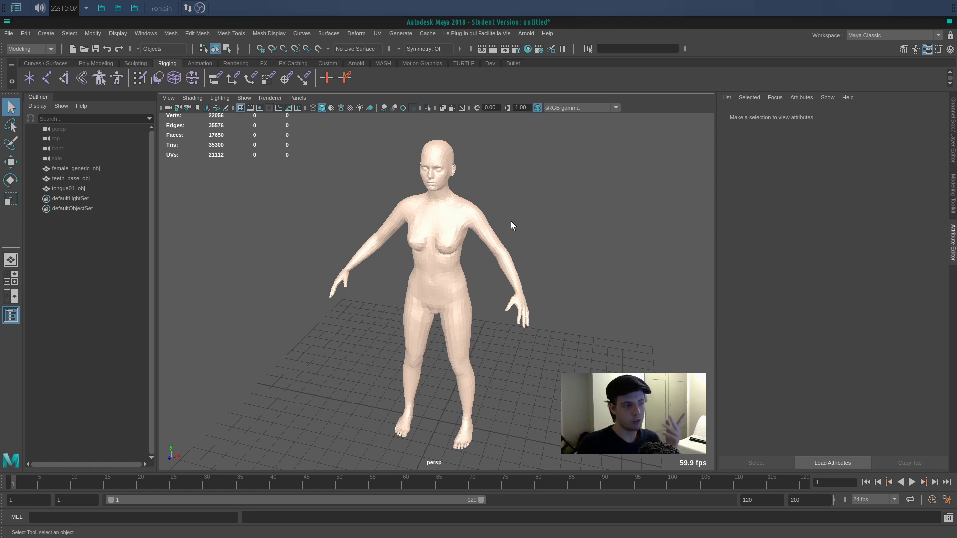
{"action": "left_click_drag", "start_coordinate": [75, 168], "coordinate": [109, 189]}
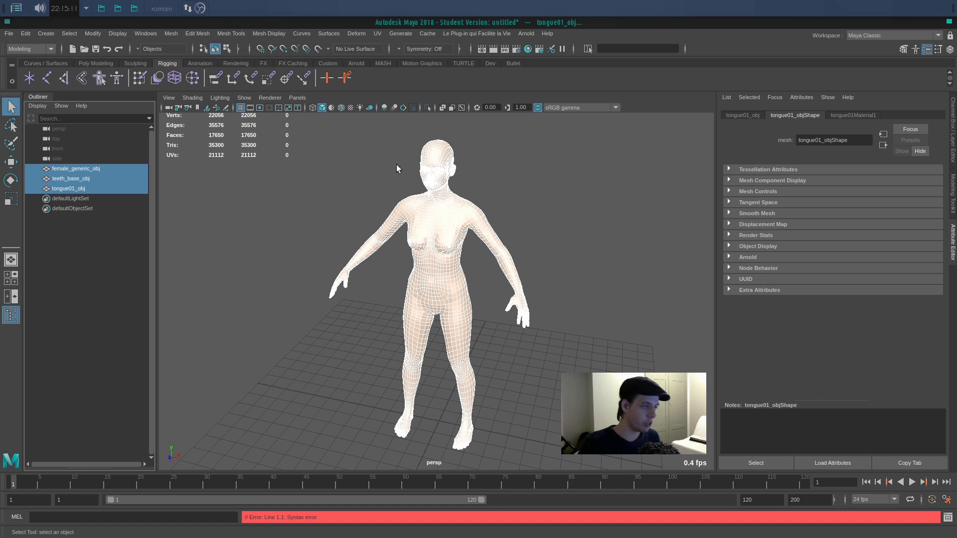
Combine the three meshes, delete history, then separate the figure into pieces
{"action": "left_click", "coordinate": [168, 35]}
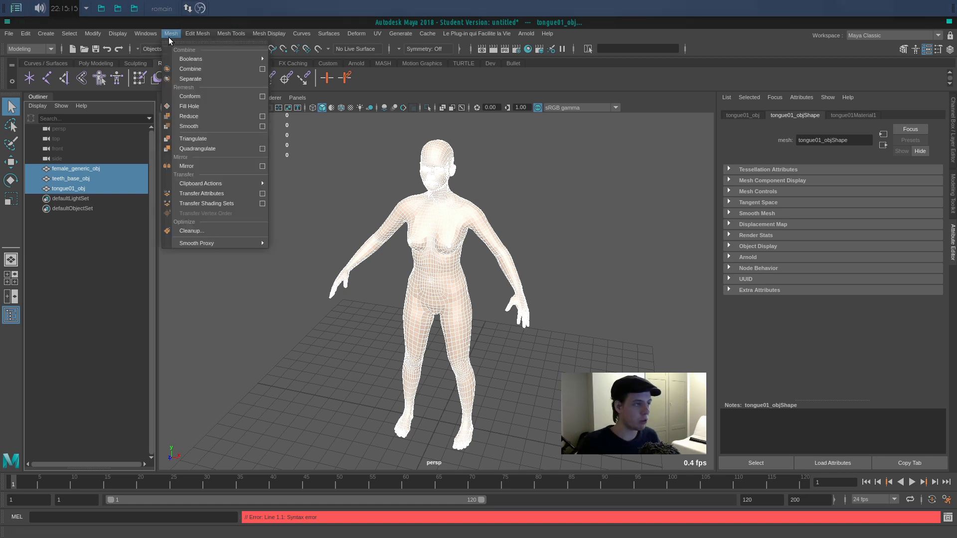
{"action": "left_click", "coordinate": [203, 73]}
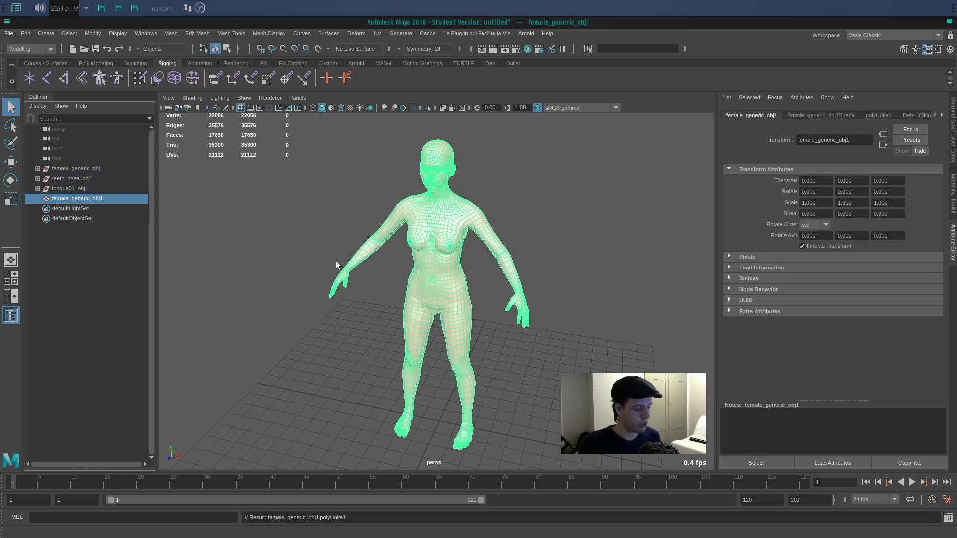
{"action": "key", "text": "alt+shift+d"}
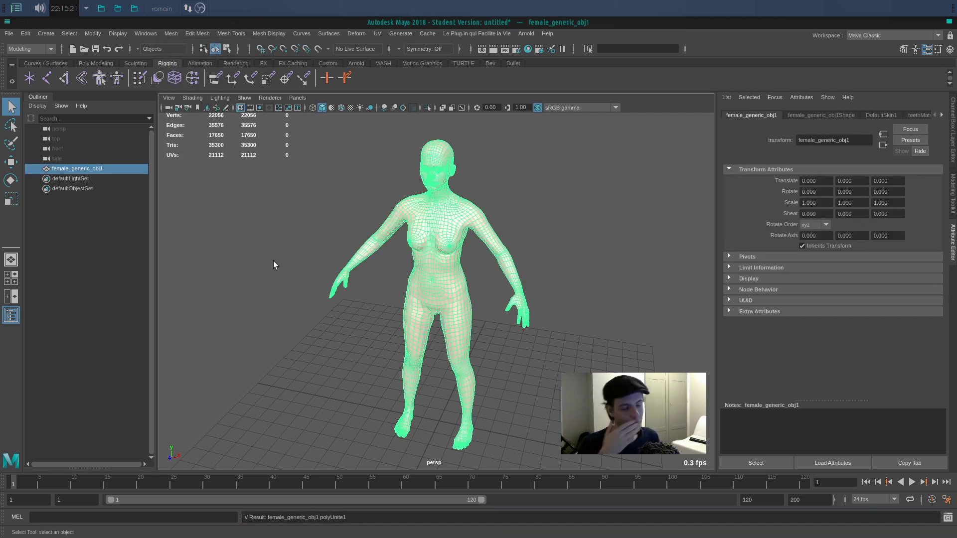
{"action": "left_click", "coordinate": [285, 272]}
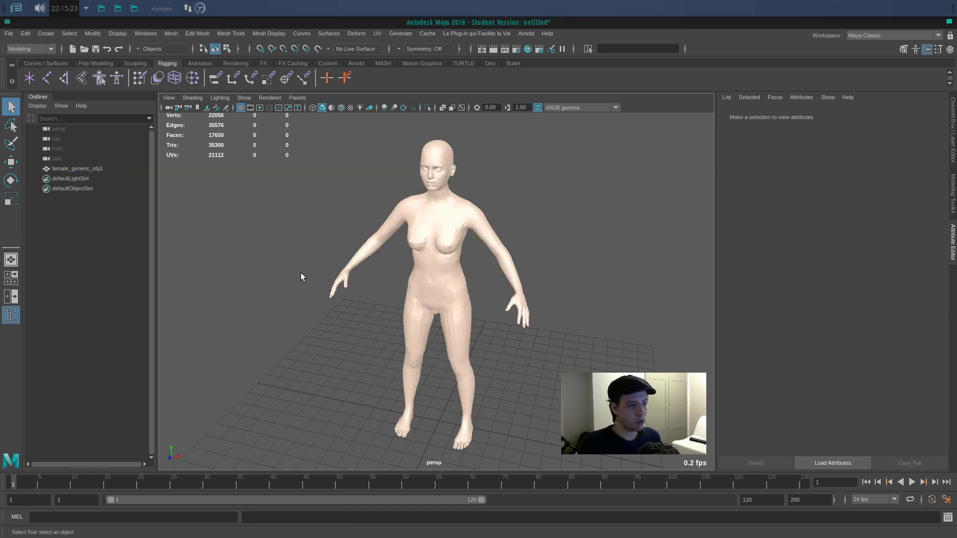
{"action": "left_click", "coordinate": [416, 175]}
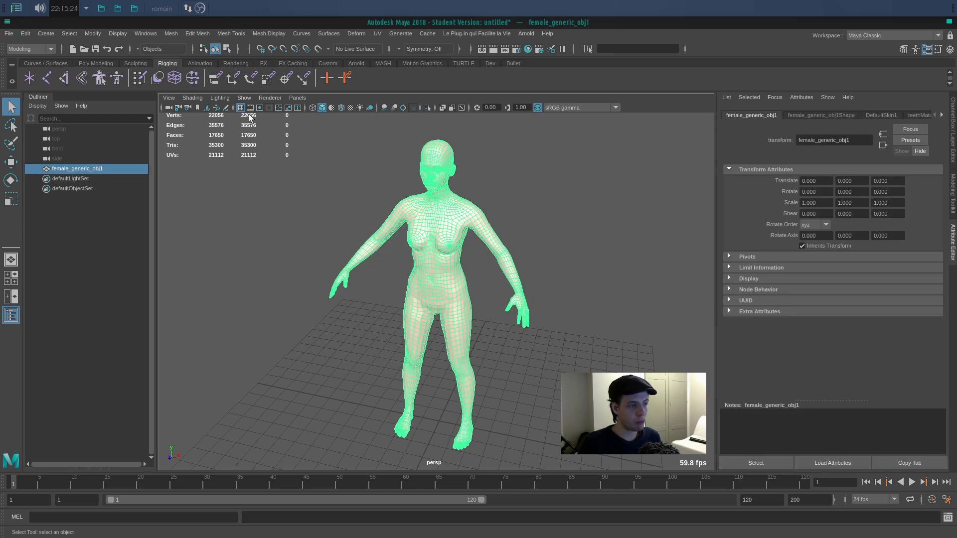
{"action": "left_click", "coordinate": [171, 33]}
{"action": "left_click", "coordinate": [192, 80]}
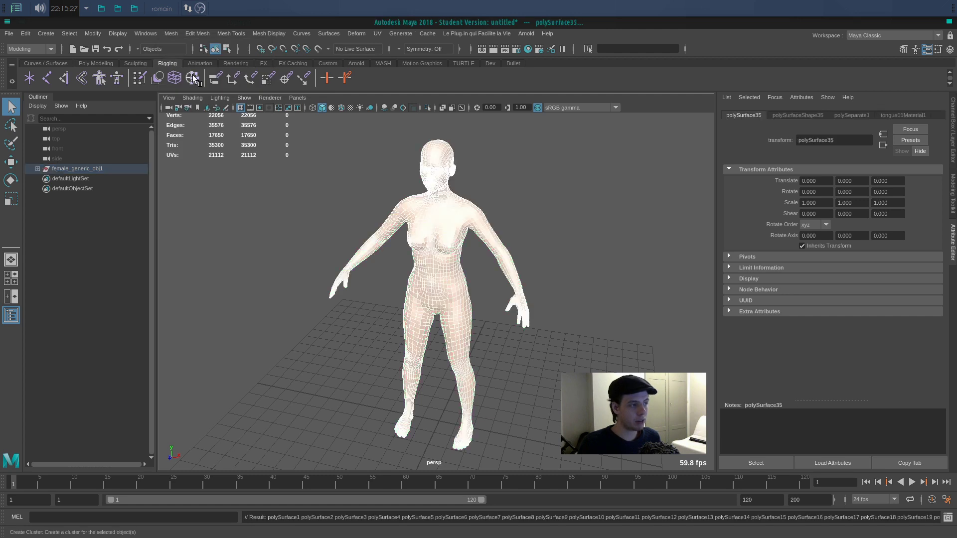
Browse the separated pieces and delete the body piece polySurface1
{"action": "left_click", "coordinate": [38, 169]}
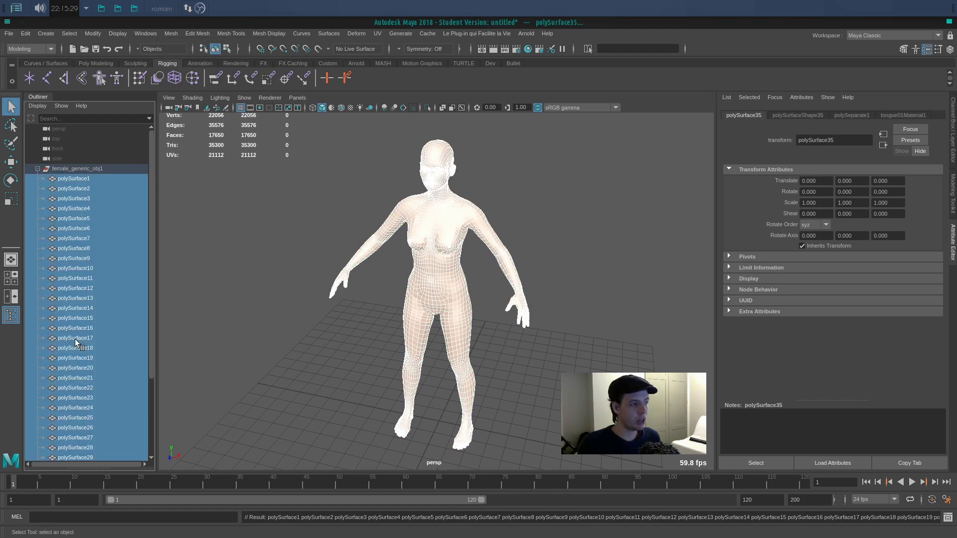
{"action": "scroll", "coordinate": [75, 339], "scroll_direction": "down", "scroll_amount": 5}
{"action": "left_click", "coordinate": [86, 316]}
{"action": "left_click", "coordinate": [82, 238]}
{"action": "left_click", "coordinate": [80, 208]}
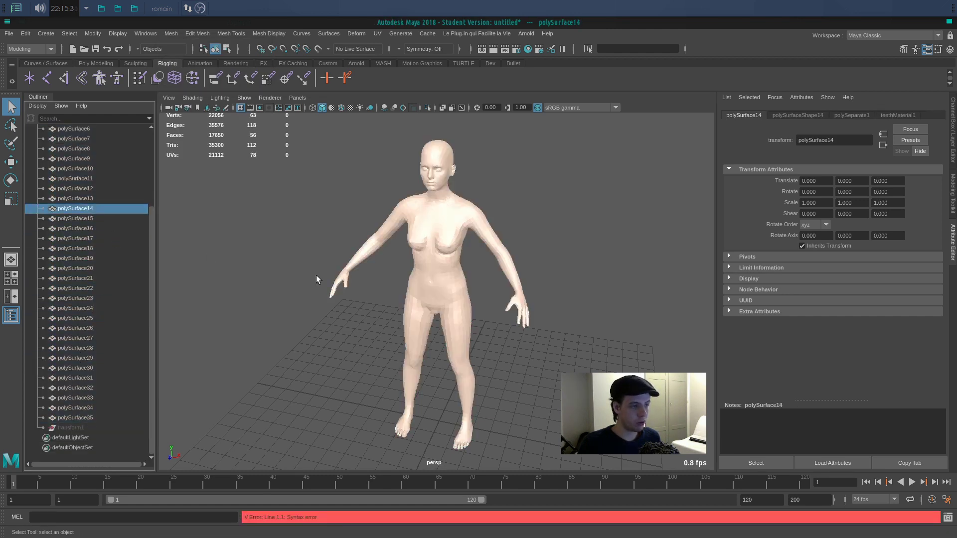
{"action": "left_click", "coordinate": [427, 273]}
{"action": "scroll", "coordinate": [426, 273], "scroll_direction": "up", "scroll_amount": 3}
{"action": "scroll", "coordinate": [299, 284], "scroll_direction": "down", "scroll_amount": 3}
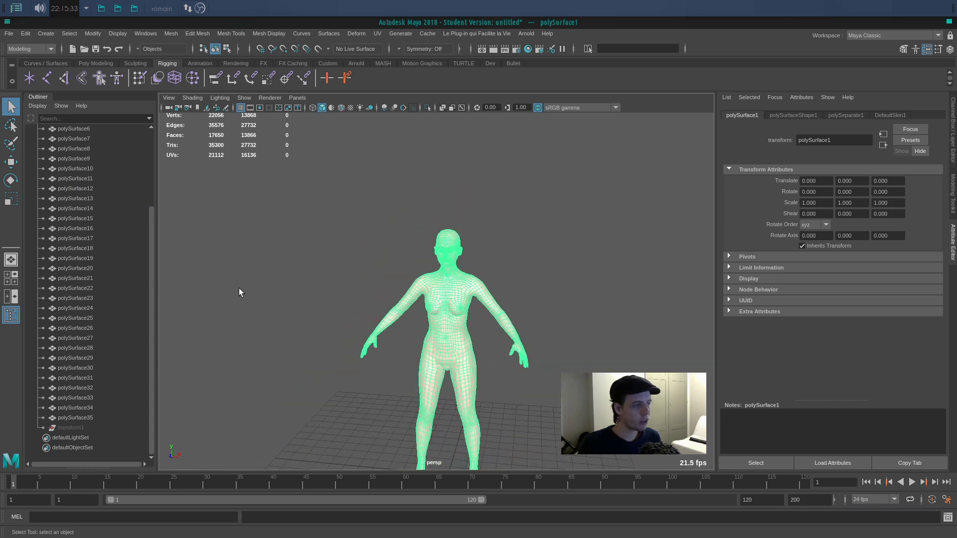
{"action": "scroll", "coordinate": [80, 188], "scroll_direction": "up", "scroll_amount": 5}
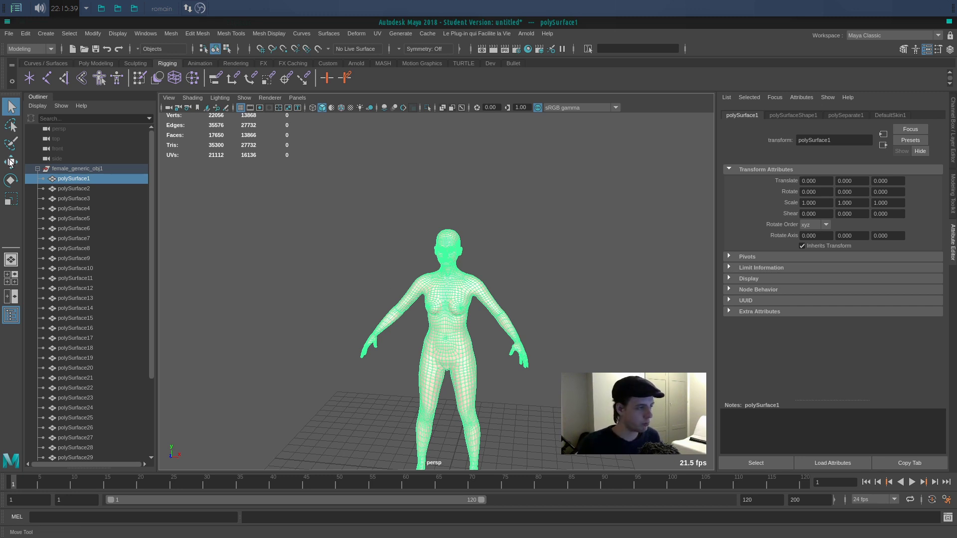
{"action": "left_click", "coordinate": [38, 168]}
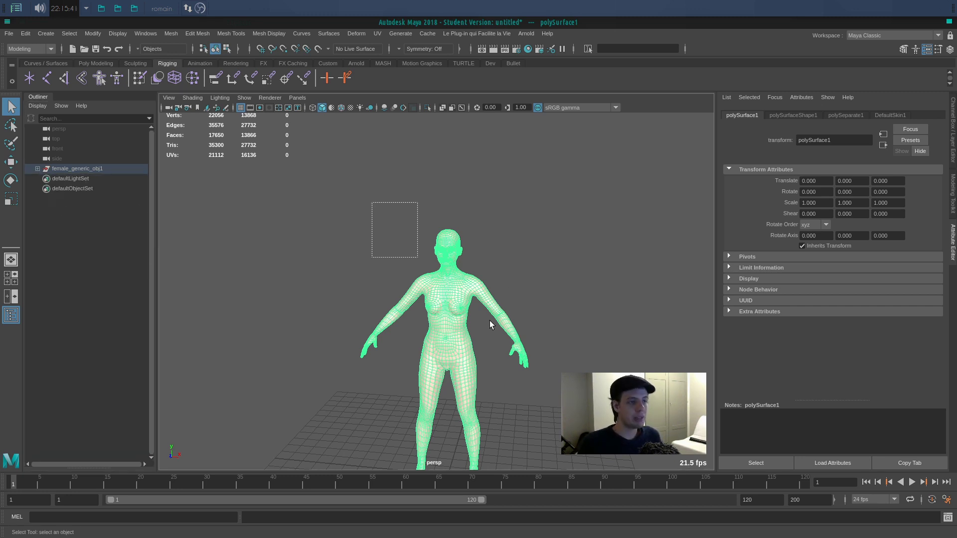
{"action": "key", "text": "Delete"}
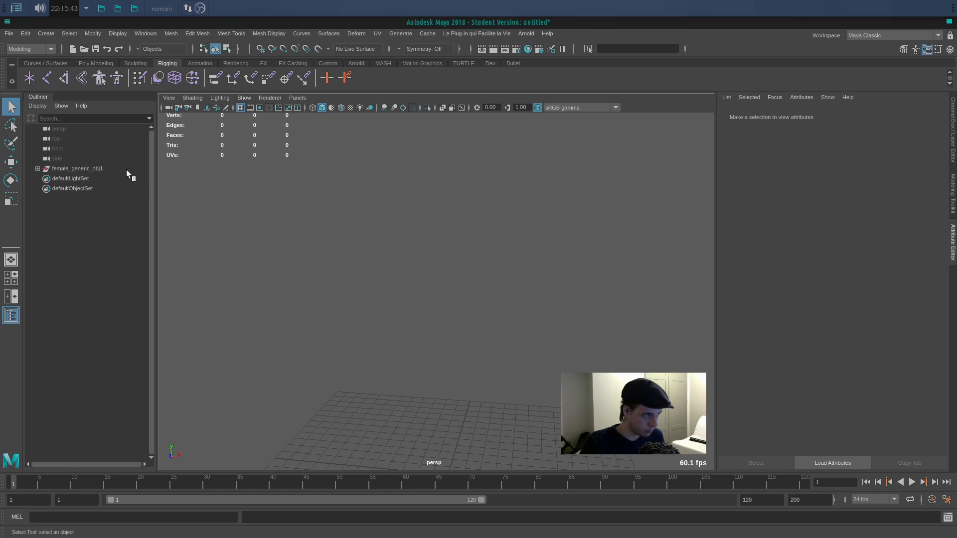
{"action": "left_click", "coordinate": [126, 169]}
Delete the female_generic_obj1 group and browse the Import dialog to Make Human/Exports/V1
{"action": "key", "text": "Delete"}
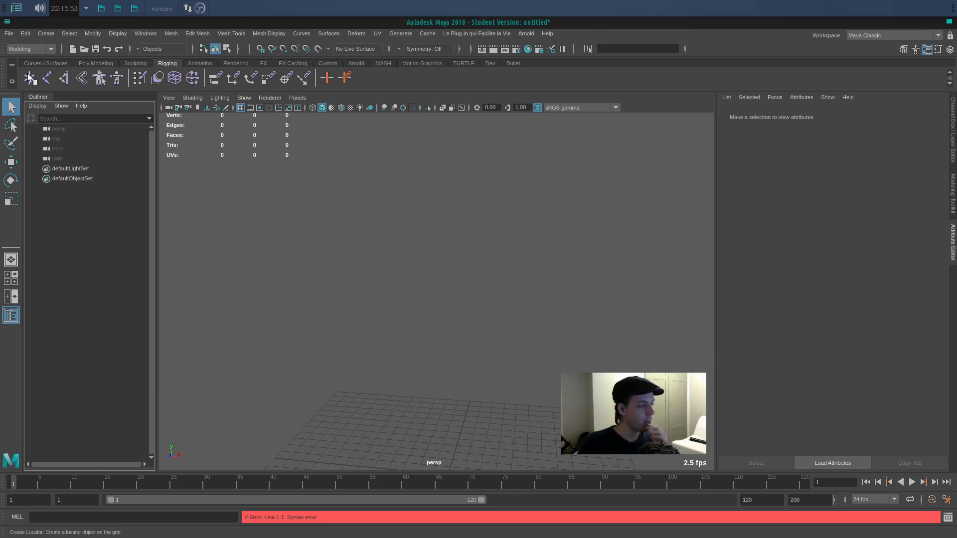
{"action": "left_click", "coordinate": [10, 34]}
{"action": "left_click", "coordinate": [41, 144]}
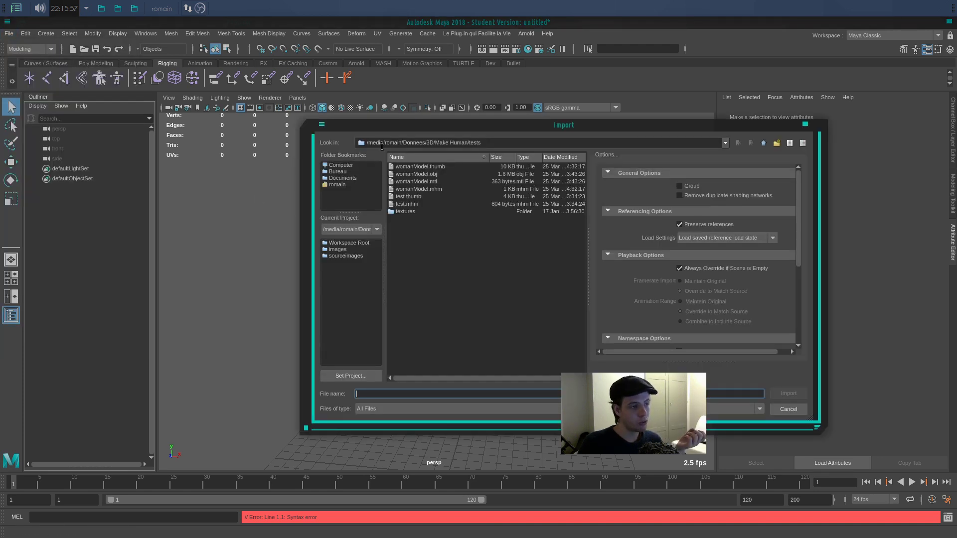
{"action": "left_click", "coordinate": [763, 144]}
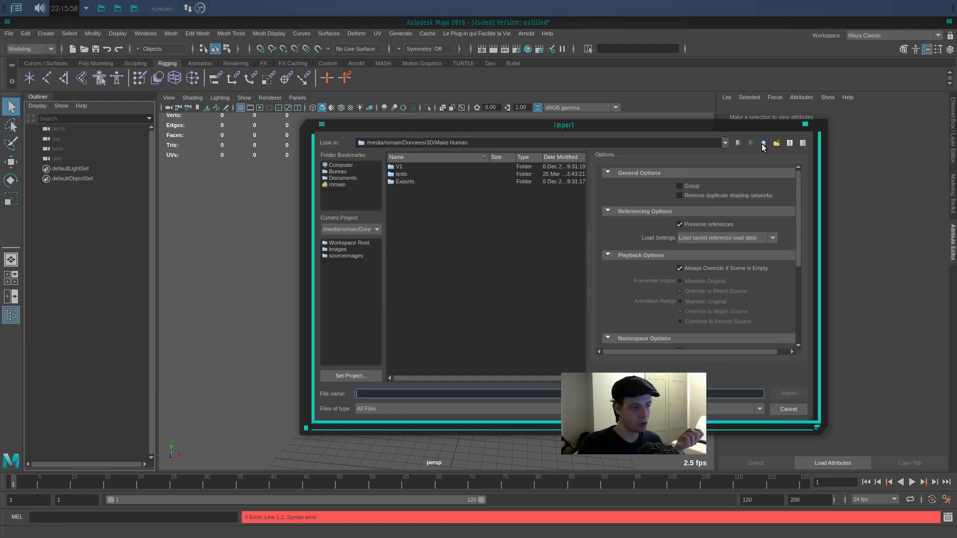
{"action": "double_click", "coordinate": [422, 174]}
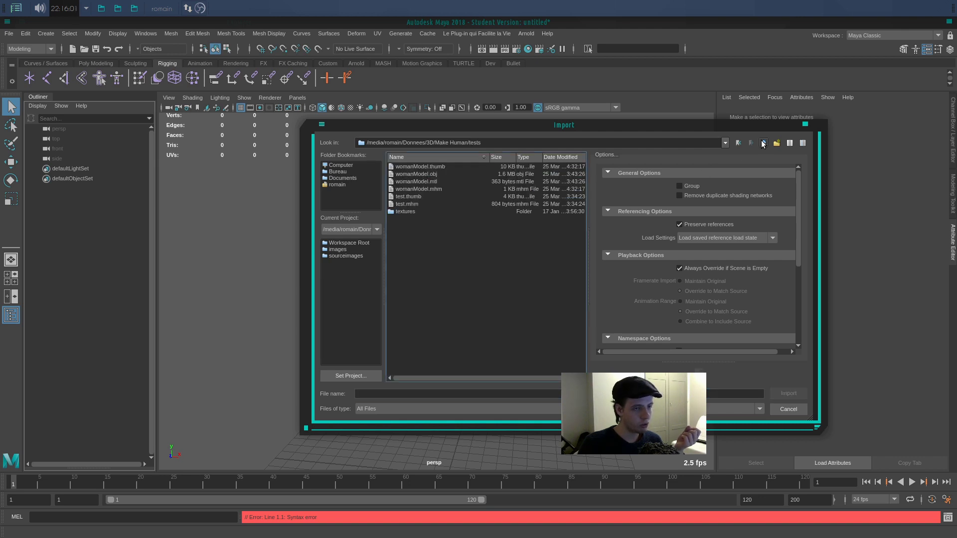
{"action": "left_click", "coordinate": [762, 144]}
{"action": "double_click", "coordinate": [418, 165]}
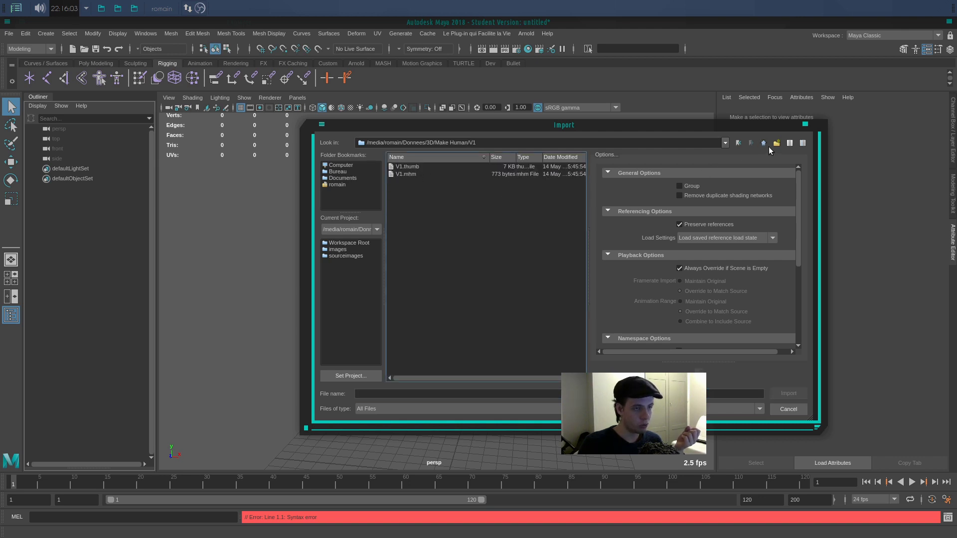
{"action": "double_click", "coordinate": [763, 144]}
{"action": "double_click", "coordinate": [424, 183]}
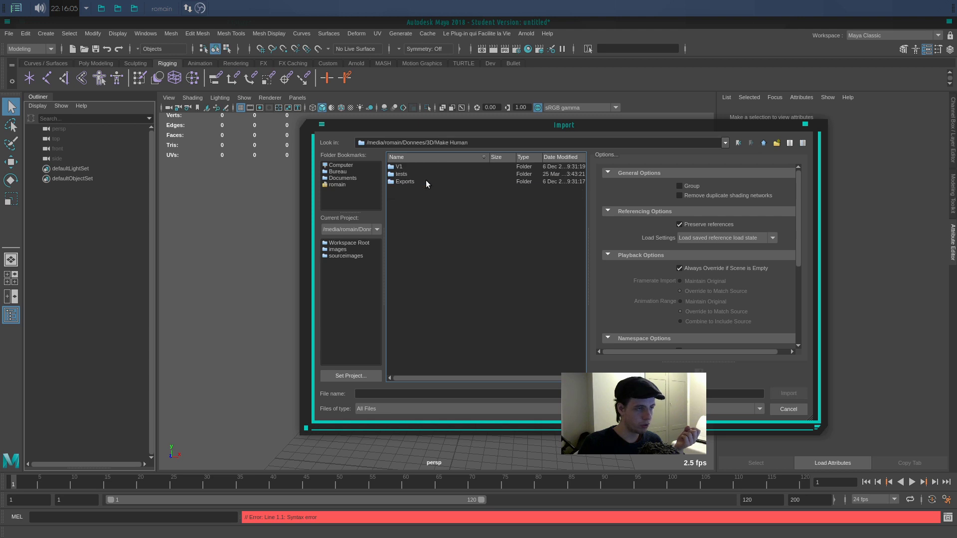
{"action": "double_click", "coordinate": [412, 167]}
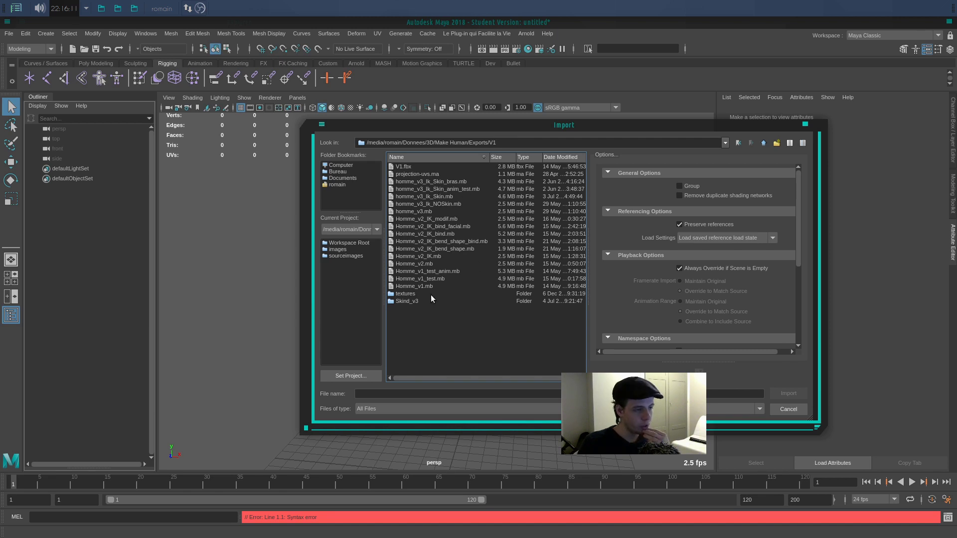
Import V1.fbx into the root namespace, which returns 'Unrecognized file type'
{"action": "left_click", "coordinate": [415, 168]}
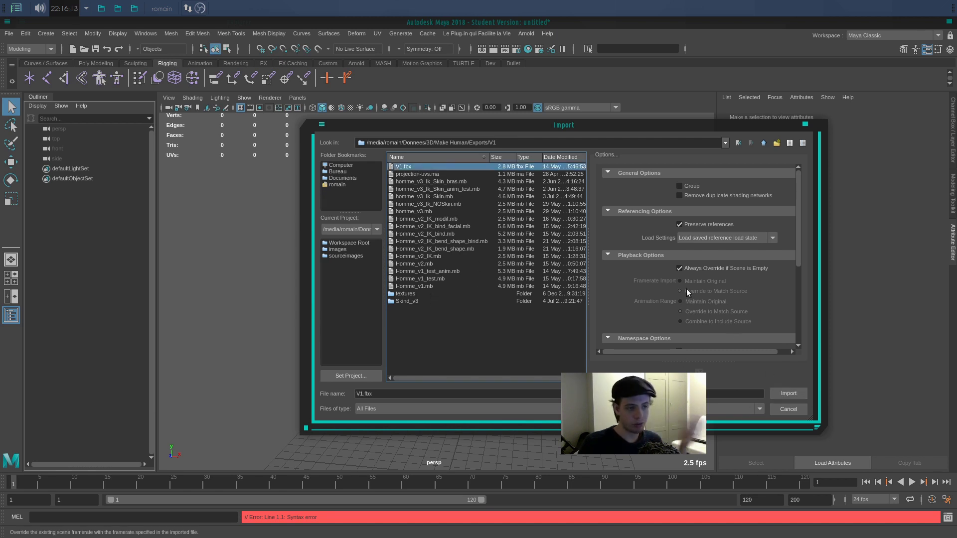
{"action": "scroll", "coordinate": [685, 289], "scroll_direction": "down", "scroll_amount": 3}
{"action": "left_click", "coordinate": [681, 275]}
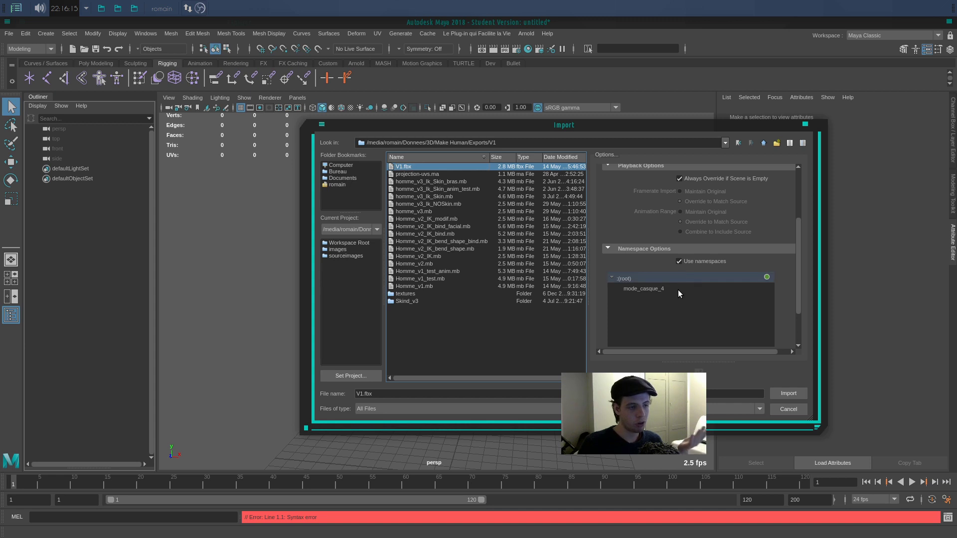
{"action": "left_click_drag", "start_coordinate": [800, 308], "coordinate": [785, 353]}
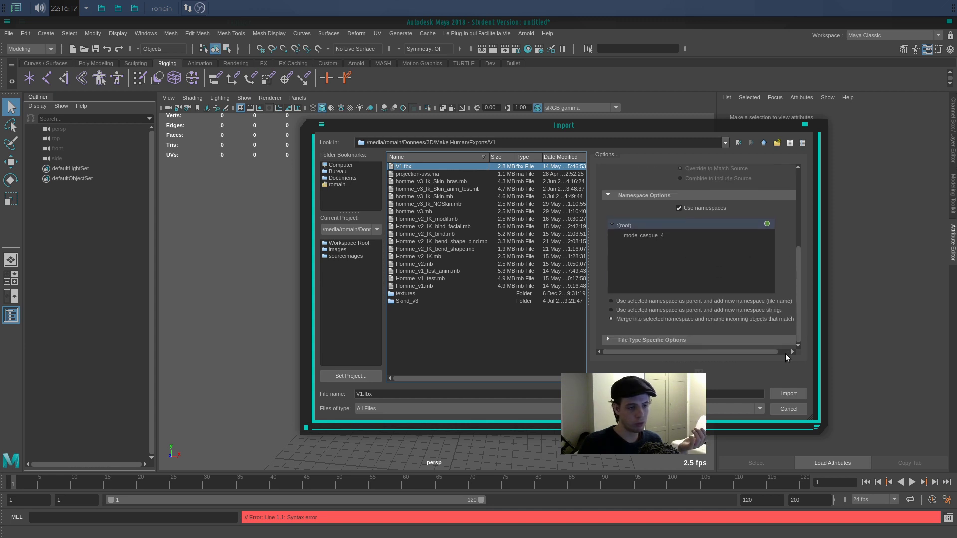
{"action": "left_click", "coordinate": [784, 396]}
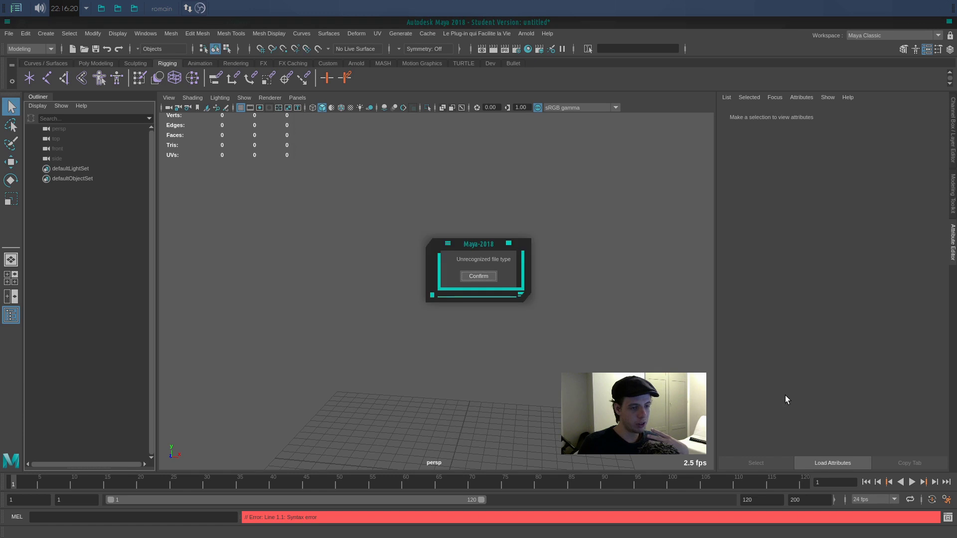
Dismiss the 'Unrecognized file type' error message
{"action": "left_click", "coordinate": [474, 282]}
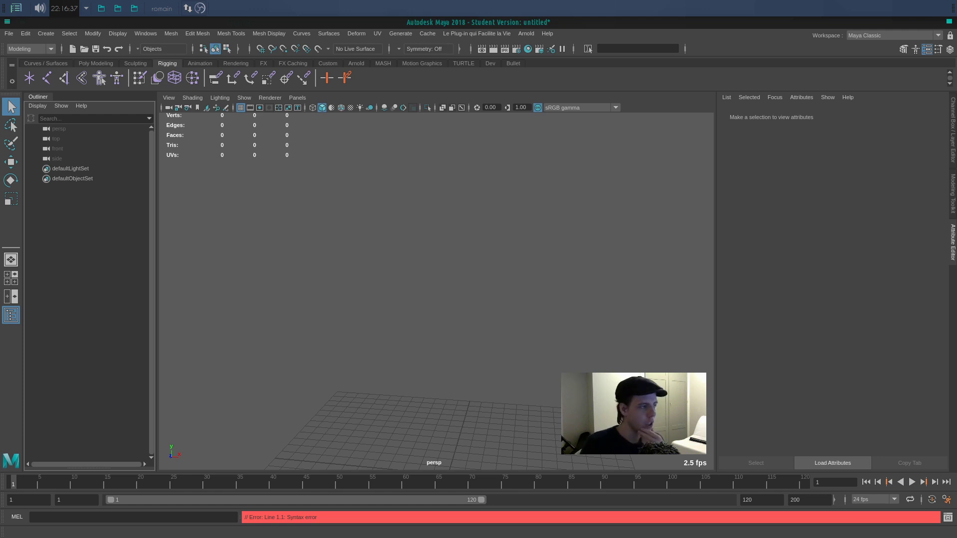
{"action": "left_click", "coordinate": [9, 33]}
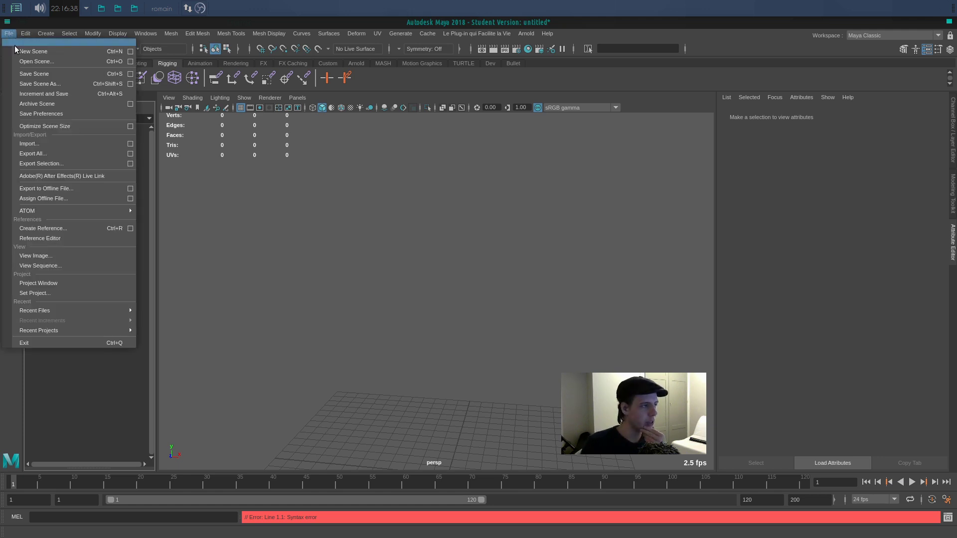
{"action": "left_click", "coordinate": [71, 145]}
{"action": "left_click", "coordinate": [517, 408]}
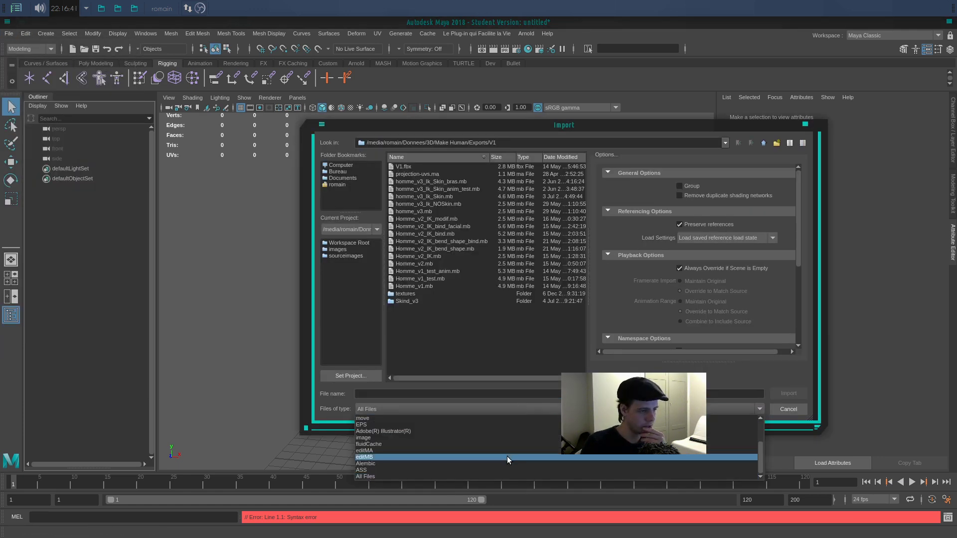
{"action": "scroll", "coordinate": [443, 450], "scroll_direction": "down", "scroll_amount": 2}
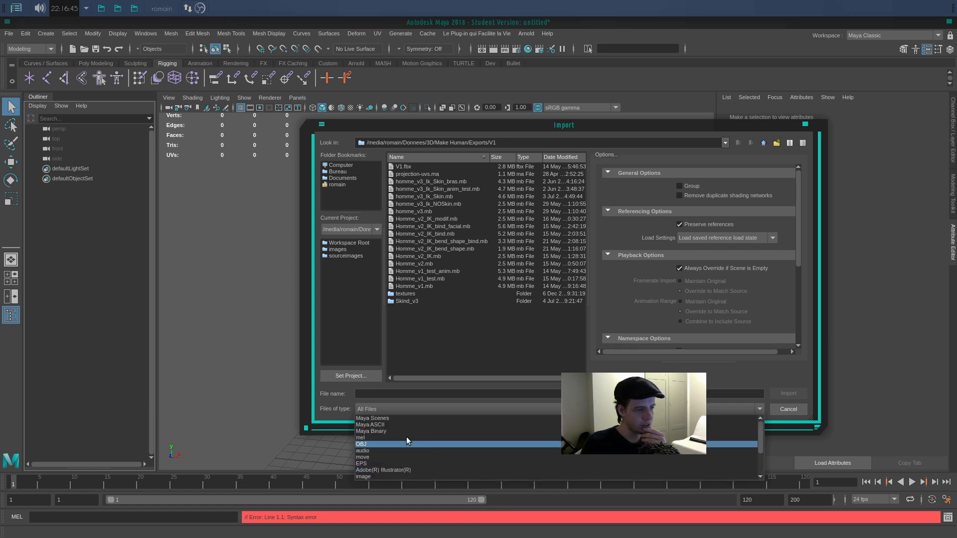
{"action": "left_click", "coordinate": [319, 420]}
{"action": "left_click", "coordinate": [779, 414]}
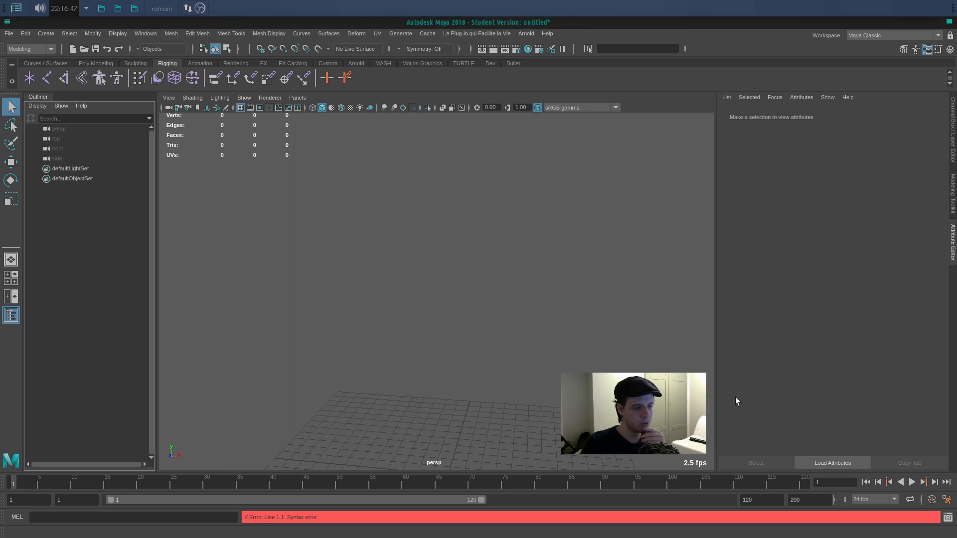
In the Plug-in Manager, filter for fbx and load fbxmaya.so with auto-load enabled
{"action": "left_click", "coordinate": [137, 38]}
{"action": "mouse_move", "coordinate": [175, 129]}
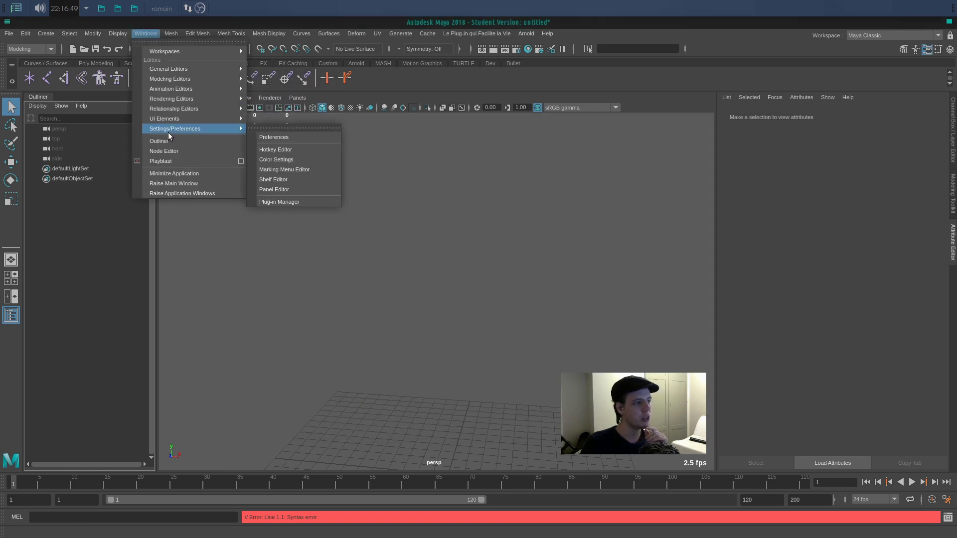
{"action": "left_click", "coordinate": [327, 193]}
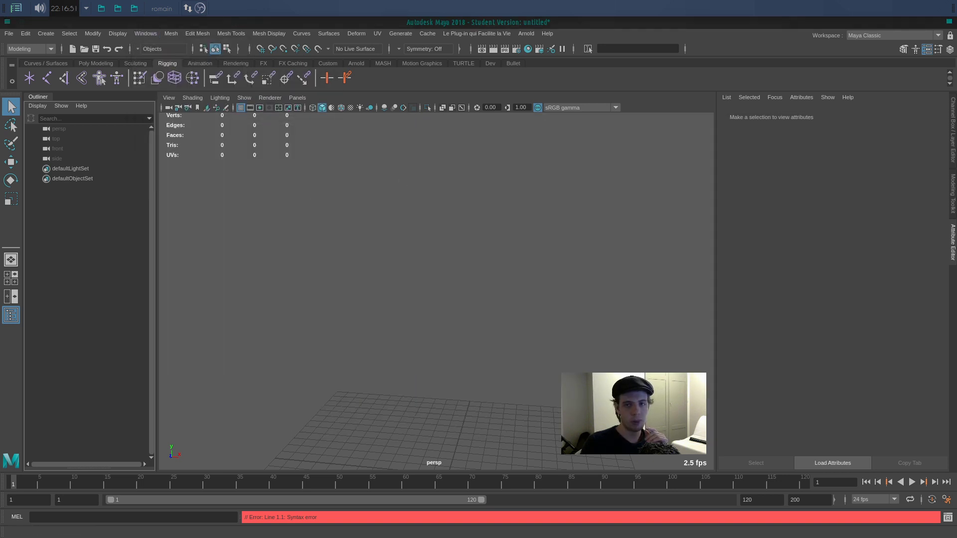
{"action": "type", "text": "obj"}
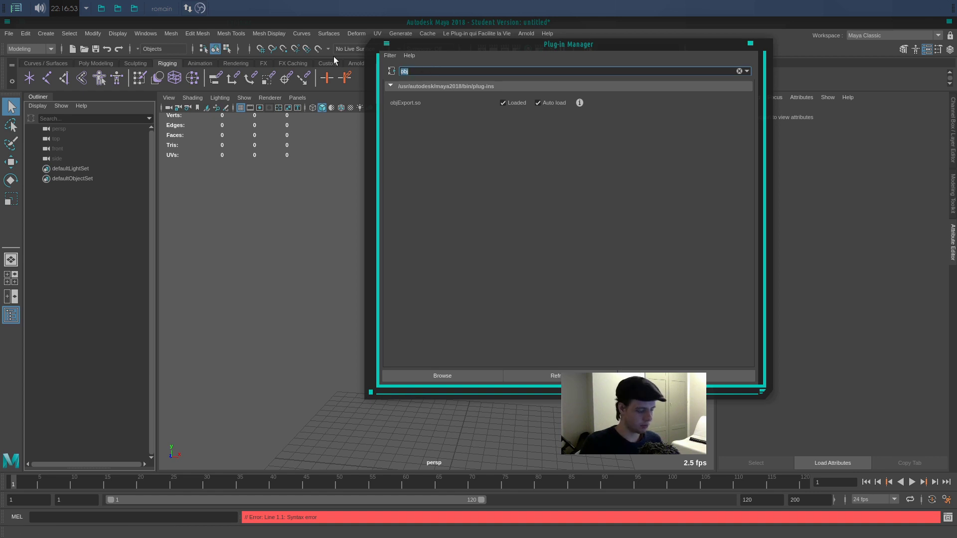
{"action": "type", "text": "fbx"}
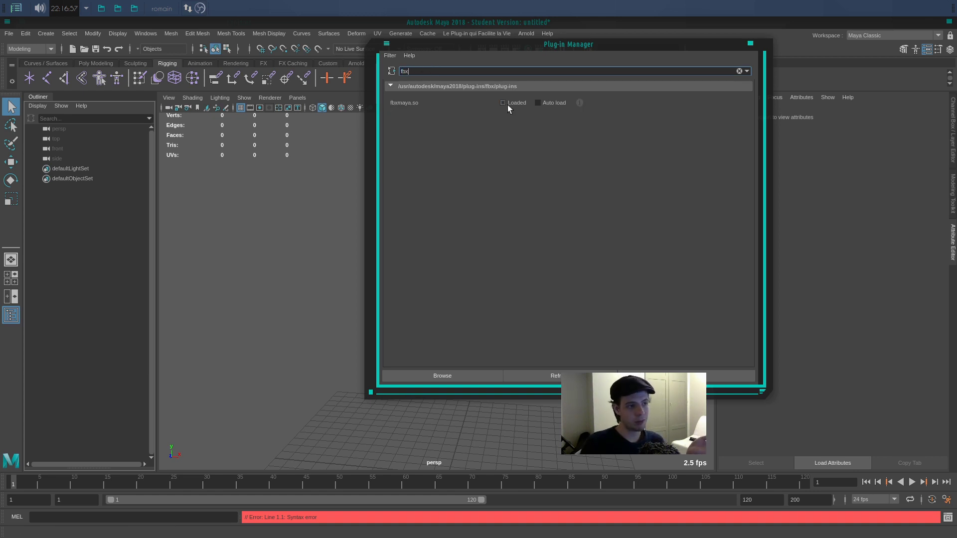
{"action": "left_click", "coordinate": [505, 103]}
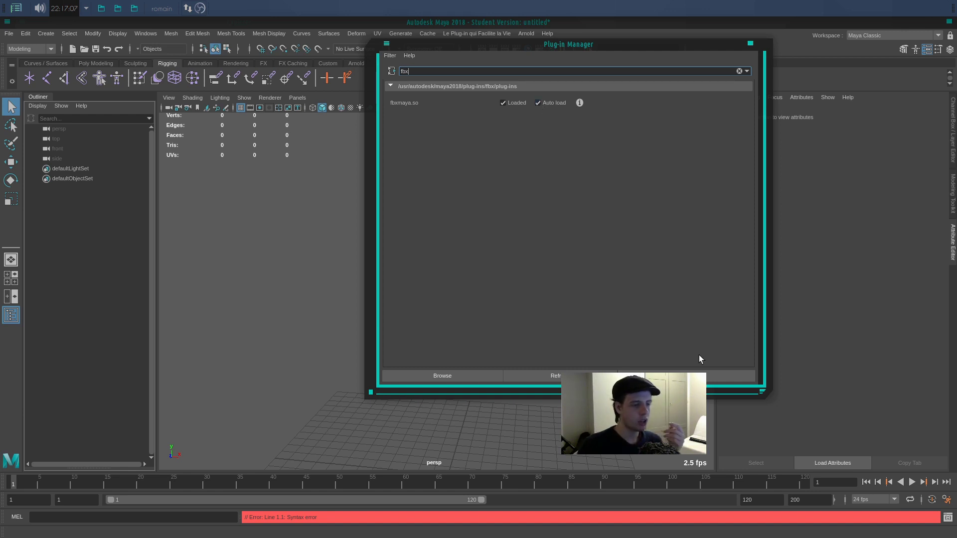
{"action": "left_click", "coordinate": [730, 376]}
Choose V1.fbx for import with the file type set to FBX
{"action": "left_click", "coordinate": [14, 35]}
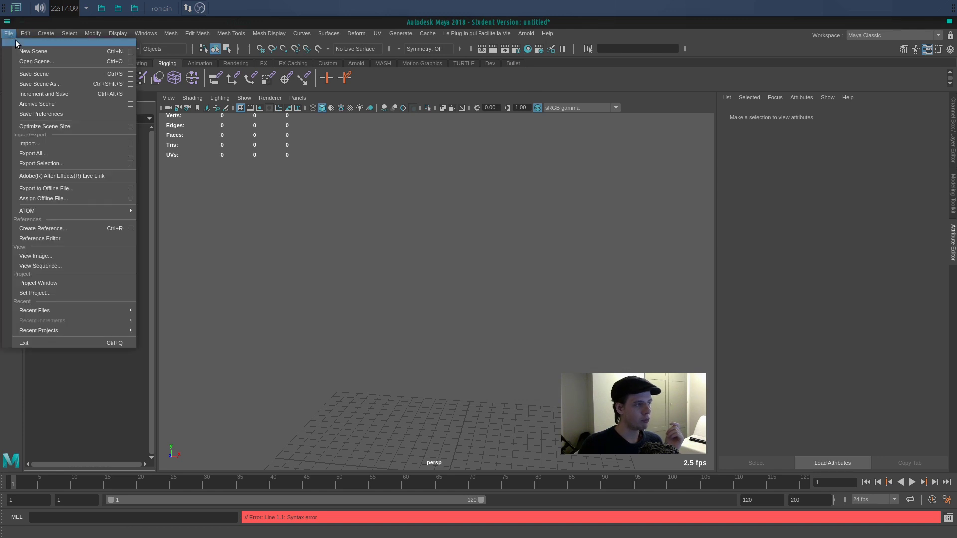
{"action": "left_click", "coordinate": [46, 142]}
{"action": "left_click", "coordinate": [412, 168]}
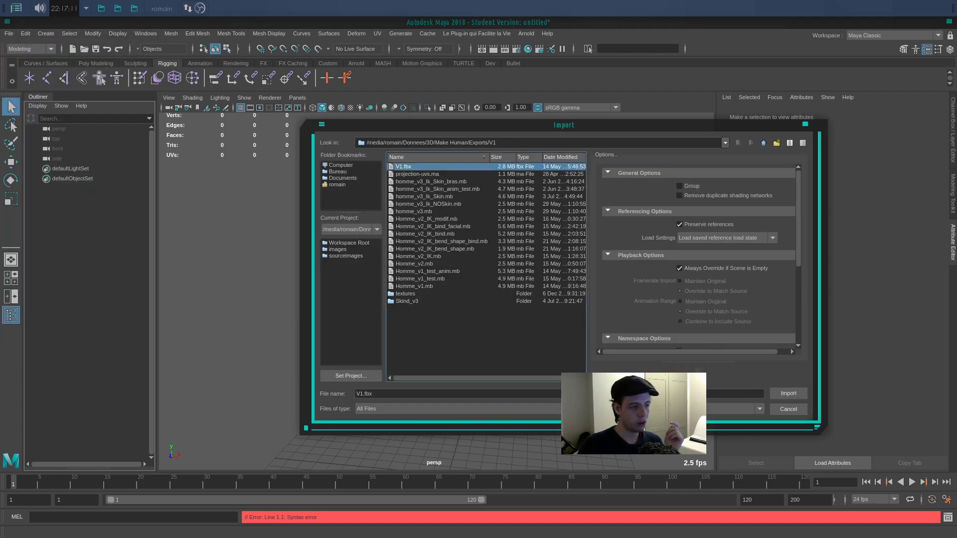
{"action": "left_click", "coordinate": [538, 409]}
{"action": "left_click", "coordinate": [498, 457]}
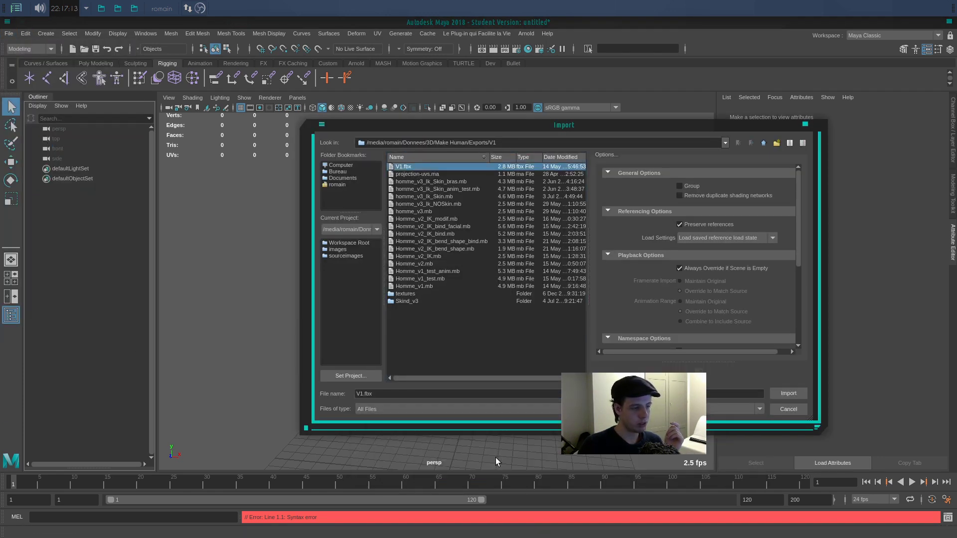
Review the FBX Geometry and Lights options, then import V1.fbx
{"action": "scroll", "coordinate": [695, 277], "scroll_direction": "down", "scroll_amount": 3}
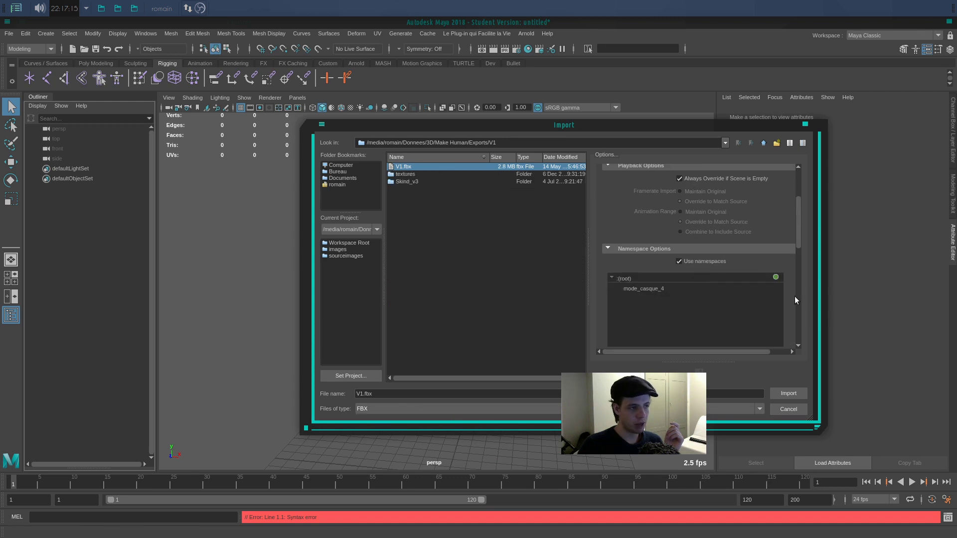
{"action": "left_click_drag", "start_coordinate": [797, 242], "coordinate": [803, 326]}
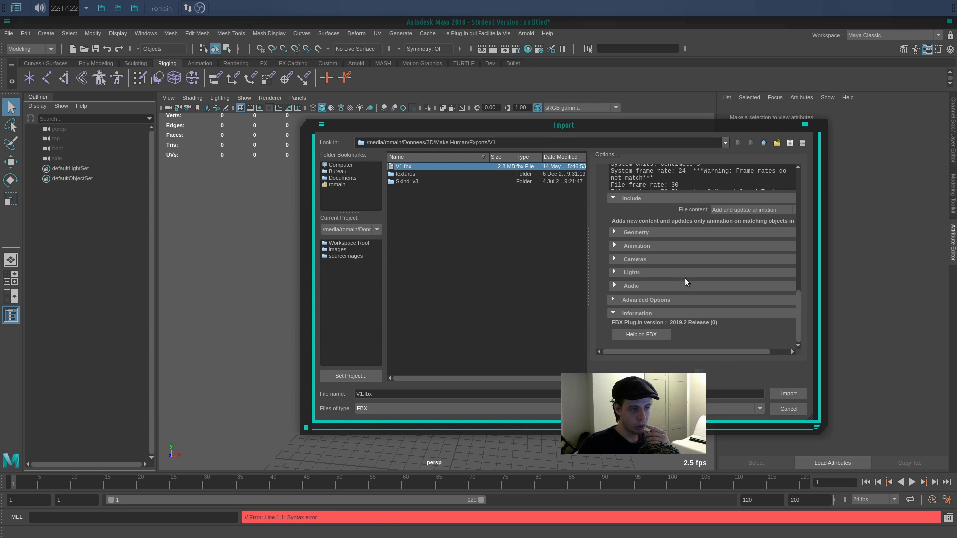
{"action": "left_click", "coordinate": [618, 232]}
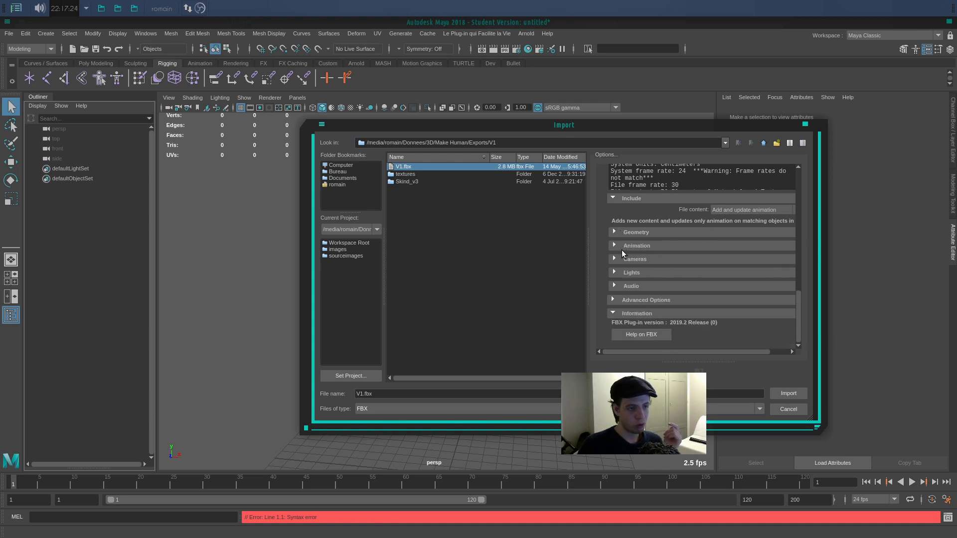
{"action": "left_click", "coordinate": [627, 272]}
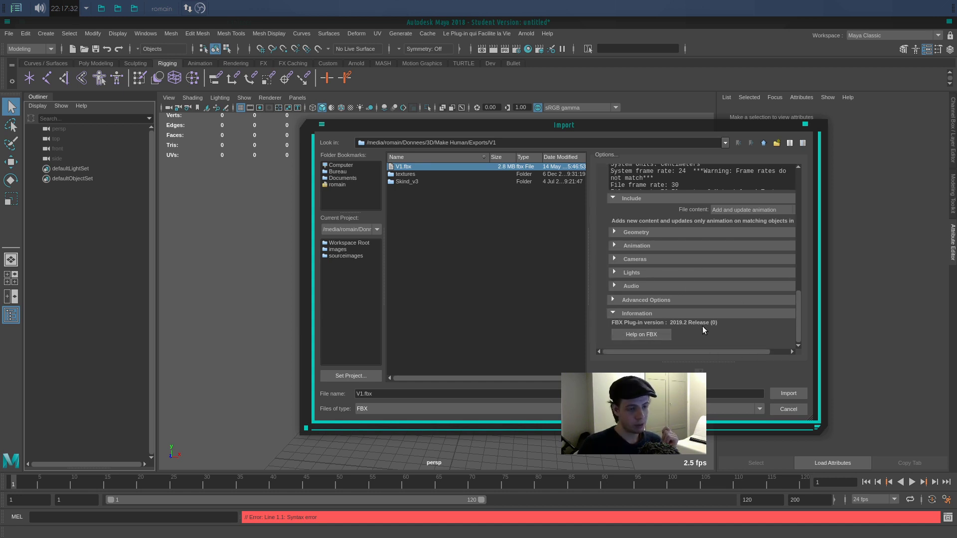
{"action": "left_click", "coordinate": [789, 395]}
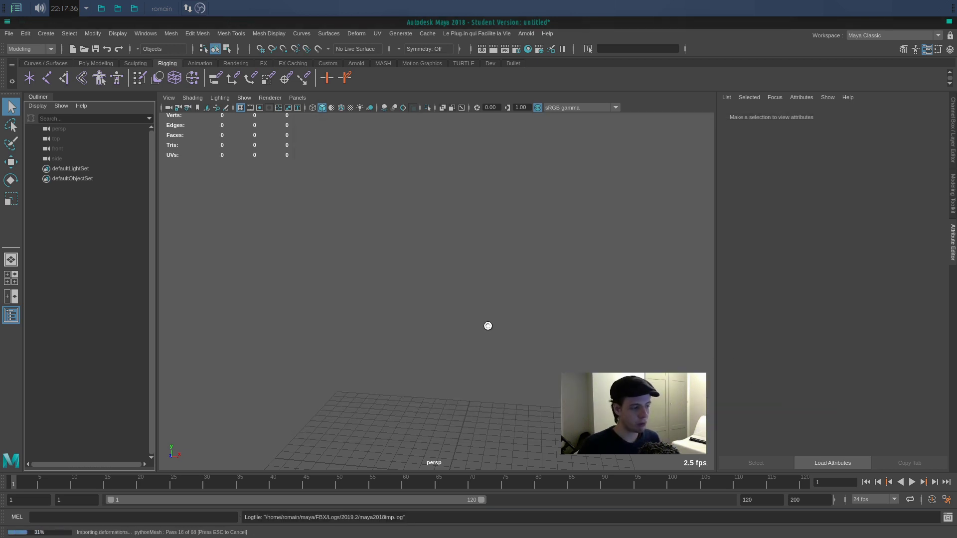
Frame the imported FBX man and expand the python rig to select the hips joint
{"action": "key", "text": "a"}
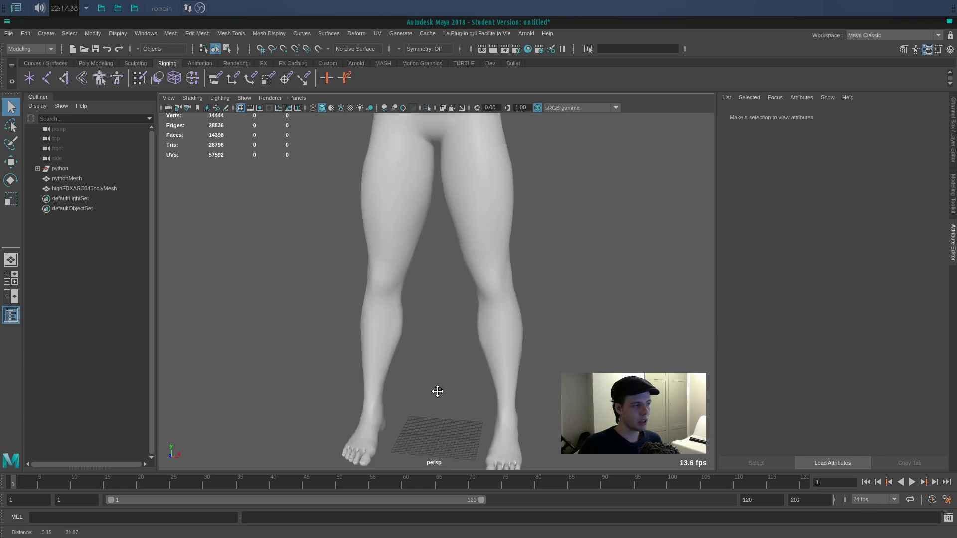
{"action": "left_click", "coordinate": [432, 325]}
{"action": "key", "text": "f"}
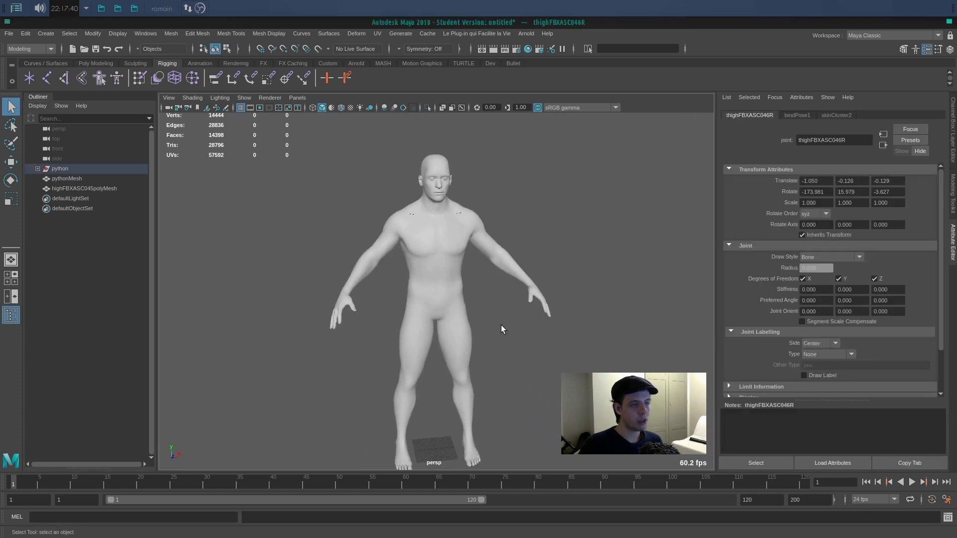
{"action": "left_click", "coordinate": [513, 326]}
{"action": "key", "text": "a"}
{"action": "left_click", "coordinate": [419, 288]}
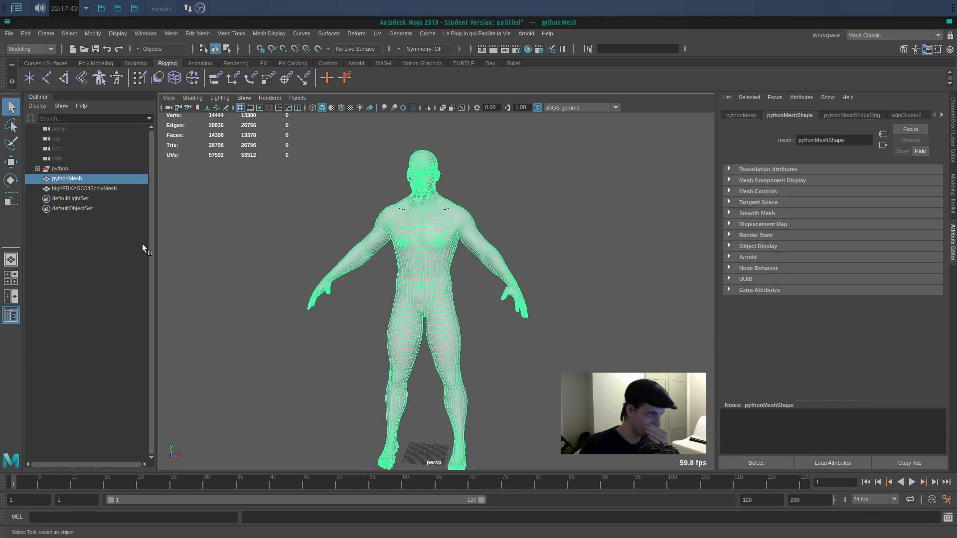
{"action": "left_click", "coordinate": [35, 167]}
{"action": "left_click", "coordinate": [63, 178]}
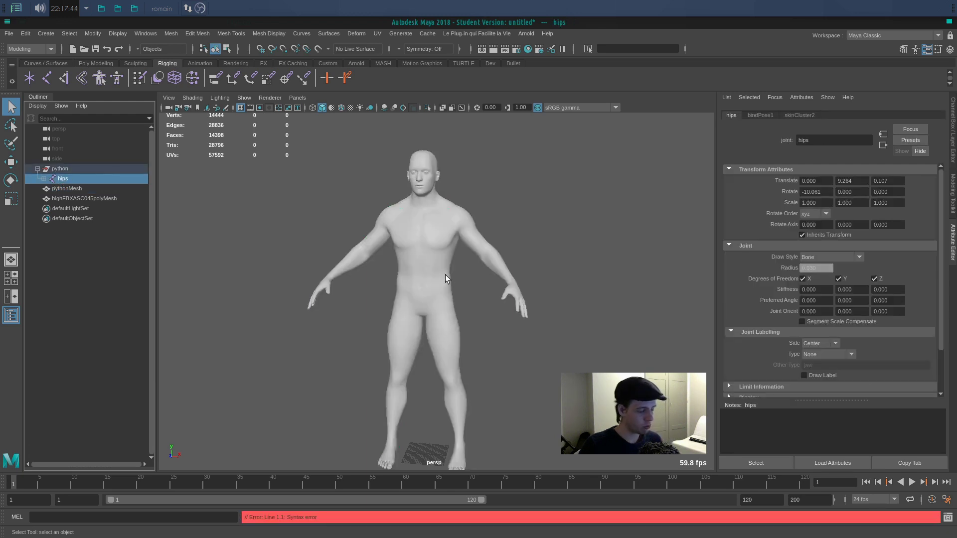
Rotate the right thigh joint in wireframe to kick the leg forward, then select the python skeleton
{"action": "middle_click_drag", "start_coordinate": [441, 273], "coordinate": [446, 255], "text": "alt"}
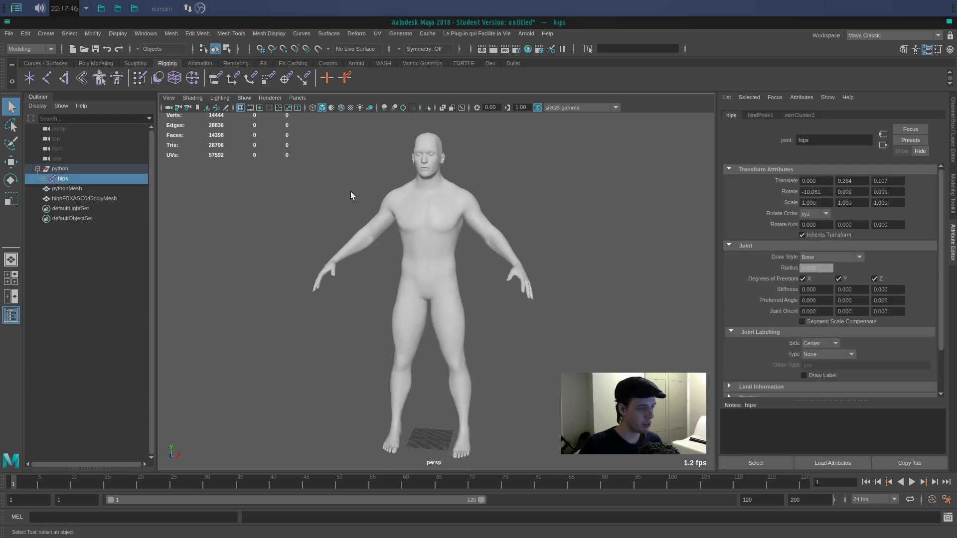
{"action": "key", "text": "4"}
{"action": "mouse_move", "coordinate": [333, 207]}
{"action": "left_mouse_down", "text": "alt"}
{"action": "mouse_move", "coordinate": [477, 256]}
{"action": "mouse_move", "coordinate": [439, 362]}
{"action": "mouse_move", "coordinate": [440, 337]}
{"action": "mouse_move", "coordinate": [560, 345]}
{"action": "left_mouse_up", "text": "alt"}
{"action": "left_click", "coordinate": [432, 371]}
{"action": "left_click", "coordinate": [441, 337]}
{"action": "key", "text": "r"}
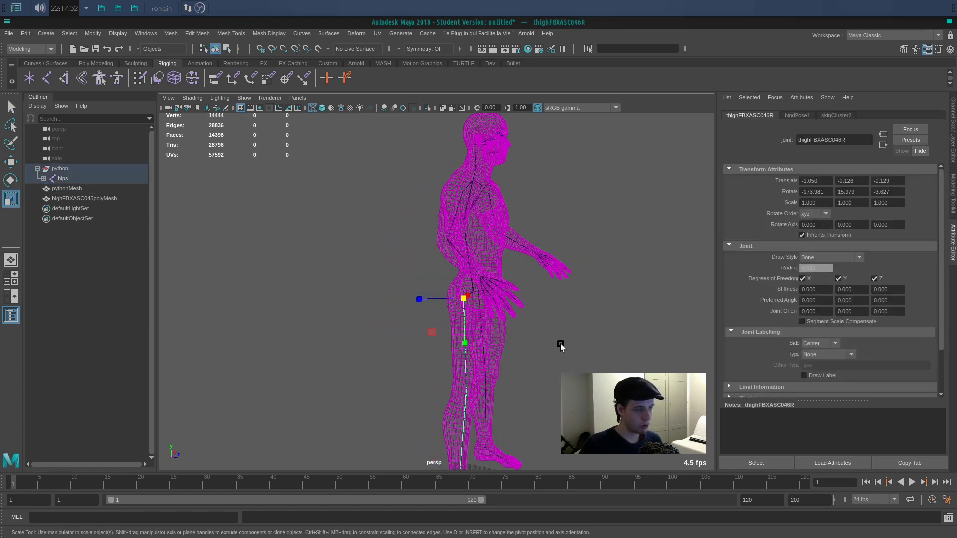
{"action": "key", "text": "e"}
{"action": "mouse_move", "coordinate": [502, 327]}
{"action": "left_mouse_down"}
{"action": "mouse_move", "coordinate": [520, 290]}
{"action": "mouse_move", "coordinate": [468, 331]}
{"action": "mouse_move", "coordinate": [364, 334]}
{"action": "mouse_move", "coordinate": [397, 318]}
{"action": "left_mouse_up"}
{"action": "left_click", "coordinate": [364, 334]}
{"action": "key", "text": "5"}
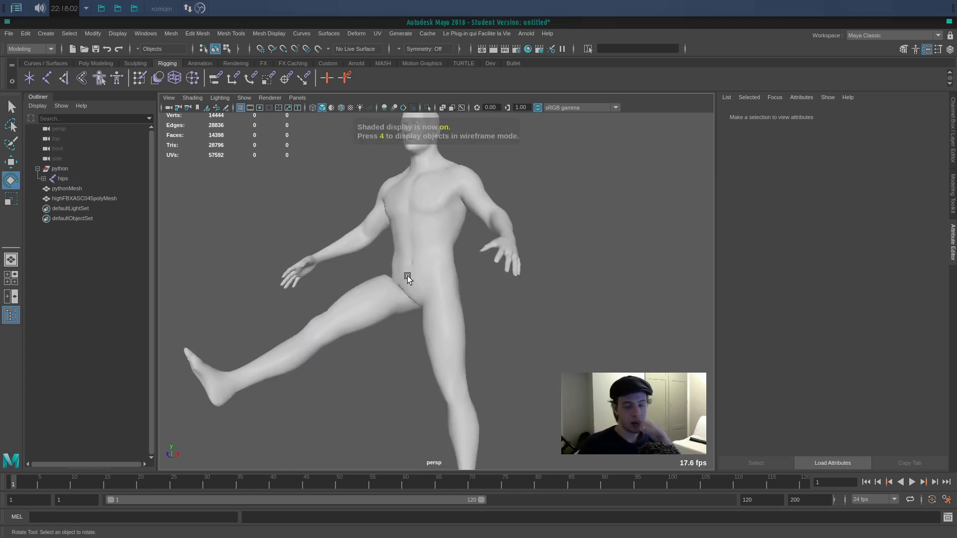
{"action": "left_click_drag", "start_coordinate": [417, 266], "coordinate": [434, 223], "text": "alt"}
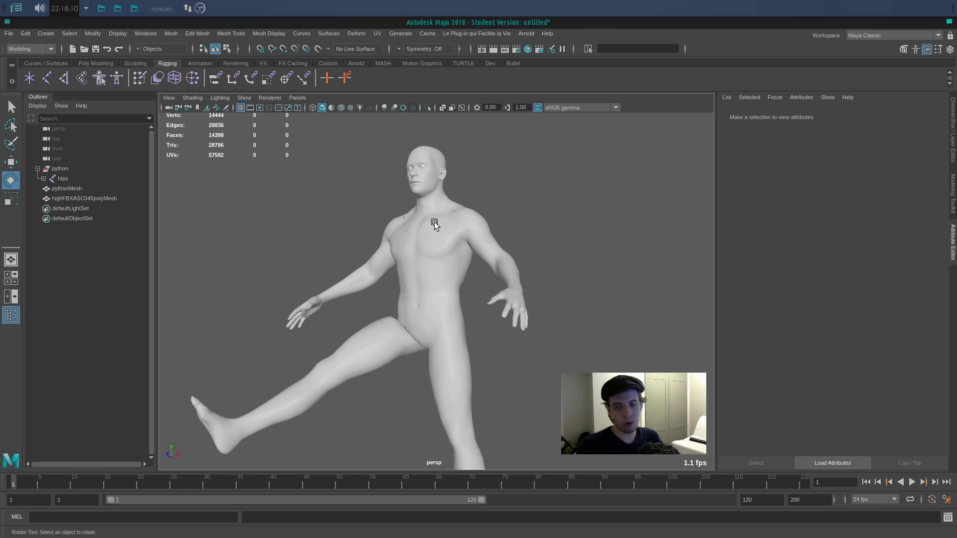
{"action": "left_click", "coordinate": [63, 170]}
Delete the python skeleton and the remaining highFBXASC045polyMesh object
{"action": "key", "text": "Delete"}
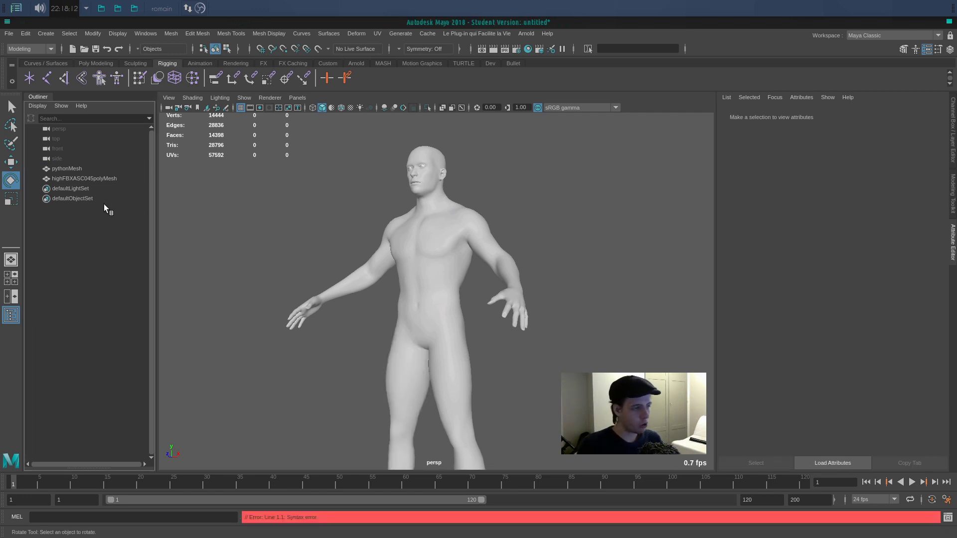
{"action": "left_click", "coordinate": [95, 172]}
{"action": "key", "text": "Delete"}
{"action": "key", "text": "Delete"}
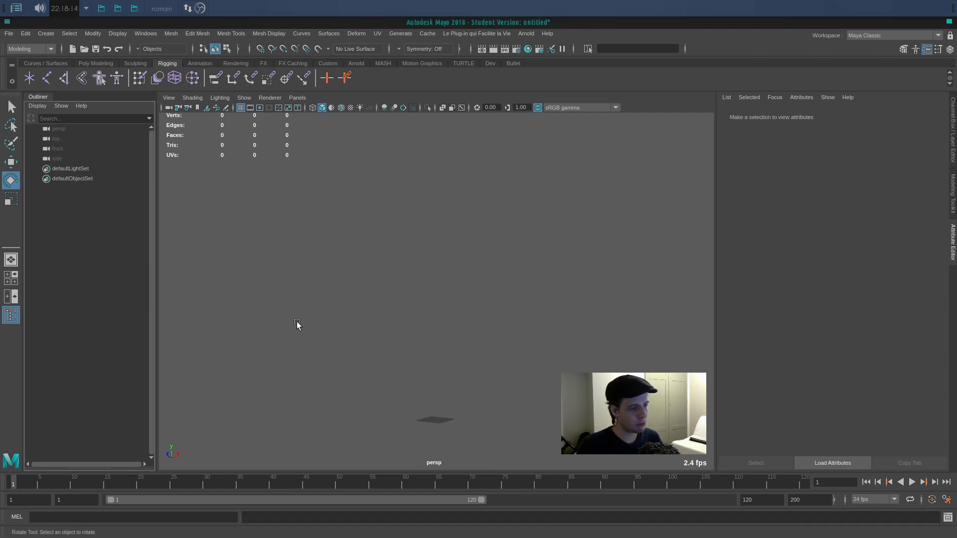
{"action": "mouse_move", "coordinate": [297, 325]}
{"action": "left_mouse_down", "text": "alt"}
{"action": "mouse_move", "coordinate": [507, 295]}
{"action": "mouse_move", "coordinate": [462, 342]}
{"action": "mouse_move", "coordinate": [468, 316]}
{"action": "mouse_move", "coordinate": [436, 335]}
{"action": "mouse_move", "coordinate": [418, 321]}
{"action": "left_mouse_up", "text": "alt"}
{"action": "scroll", "coordinate": [458, 328], "scroll_direction": "up", "scroll_amount": 5}
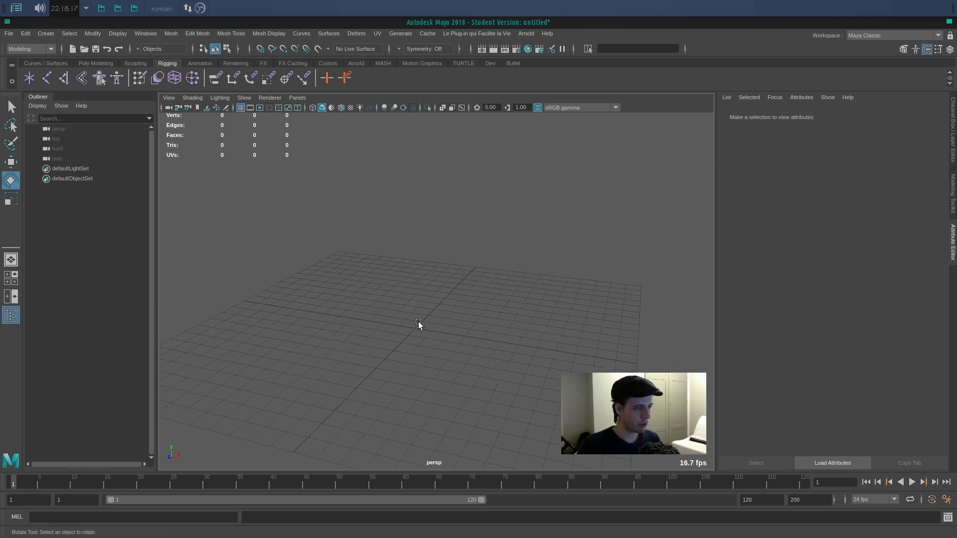
Start a new empty scene and bring up the Alembic Cache menu
{"action": "key", "text": "ctrl+n"}
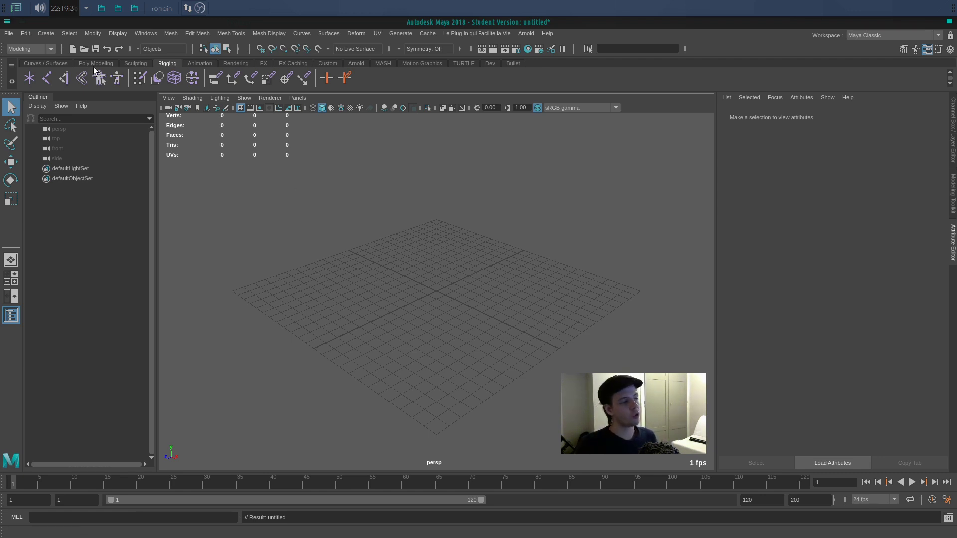
{"action": "left_click", "coordinate": [8, 33]}
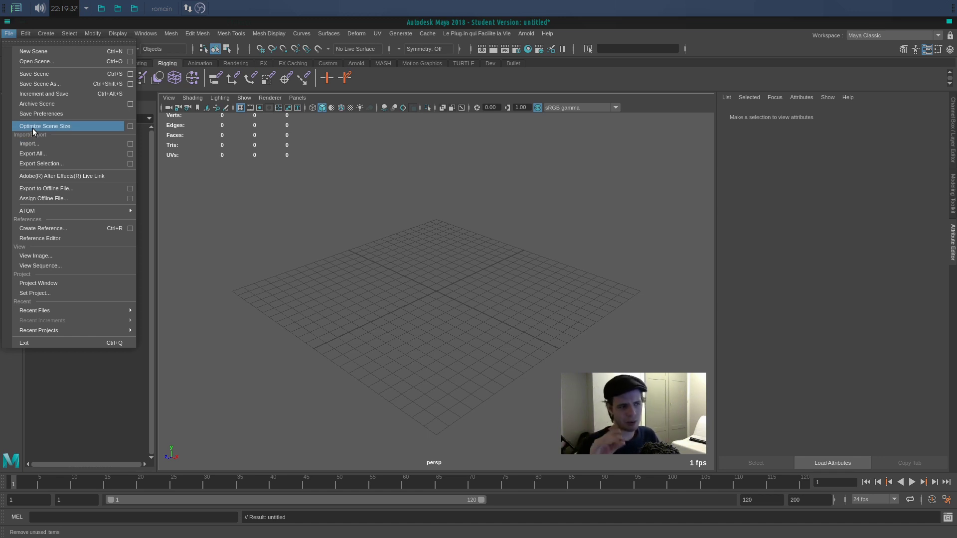
{"action": "left_click", "coordinate": [478, 244]}
{"action": "left_click", "coordinate": [423, 34]}
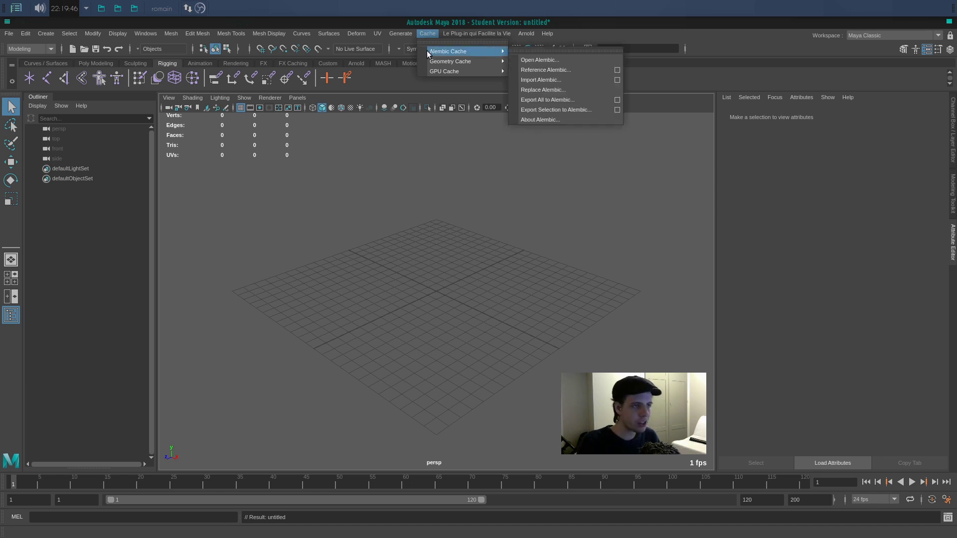
{"action": "mouse_move", "coordinate": [457, 51]}
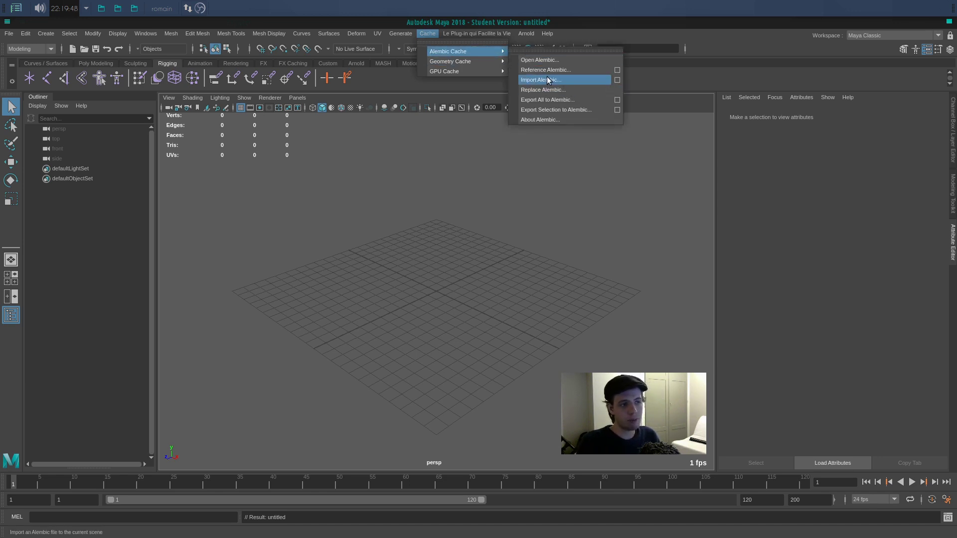
Import test-import.abc from the abc scenes folder via Alembic, placed at the scene root
{"action": "left_click", "coordinate": [562, 81]}
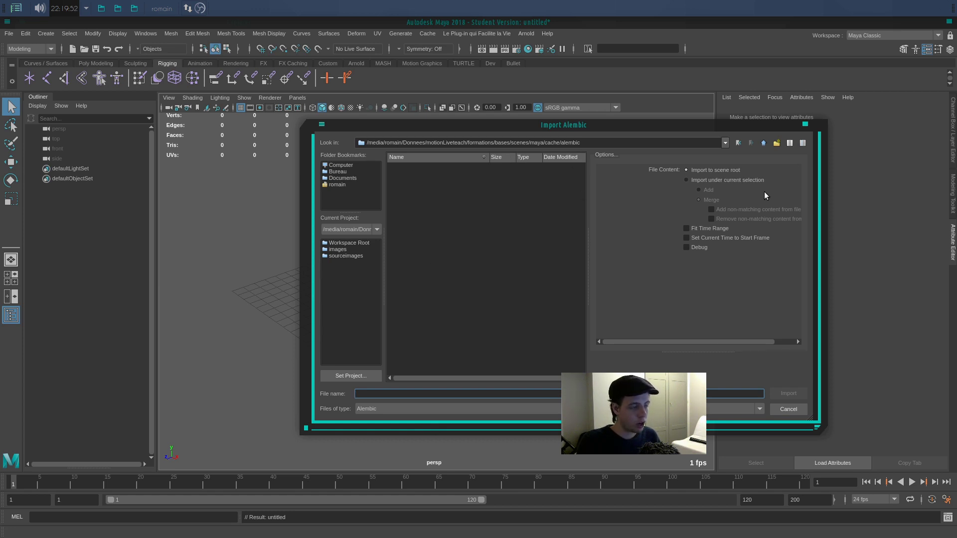
{"action": "left_click", "coordinate": [763, 143]}
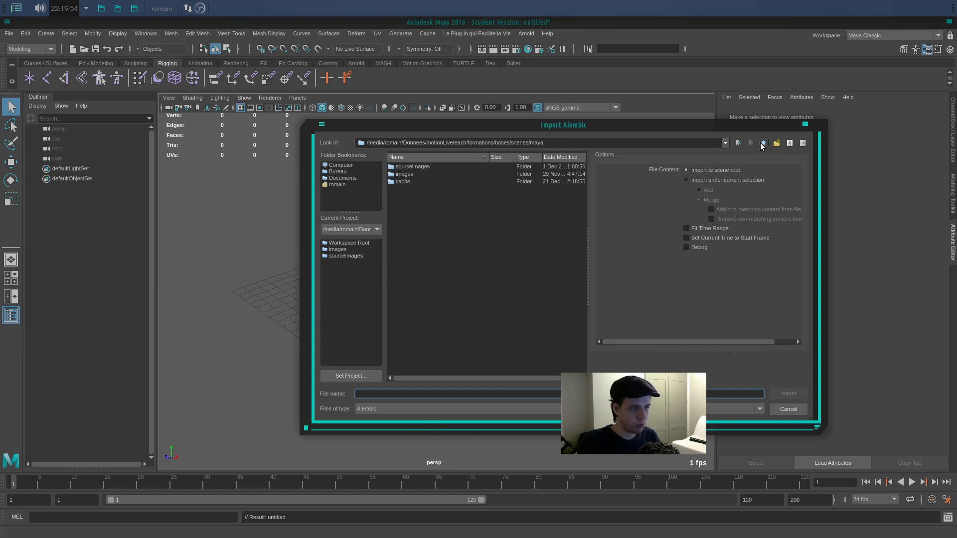
{"action": "double_click", "coordinate": [426, 169]}
{"action": "left_click", "coordinate": [420, 167]}
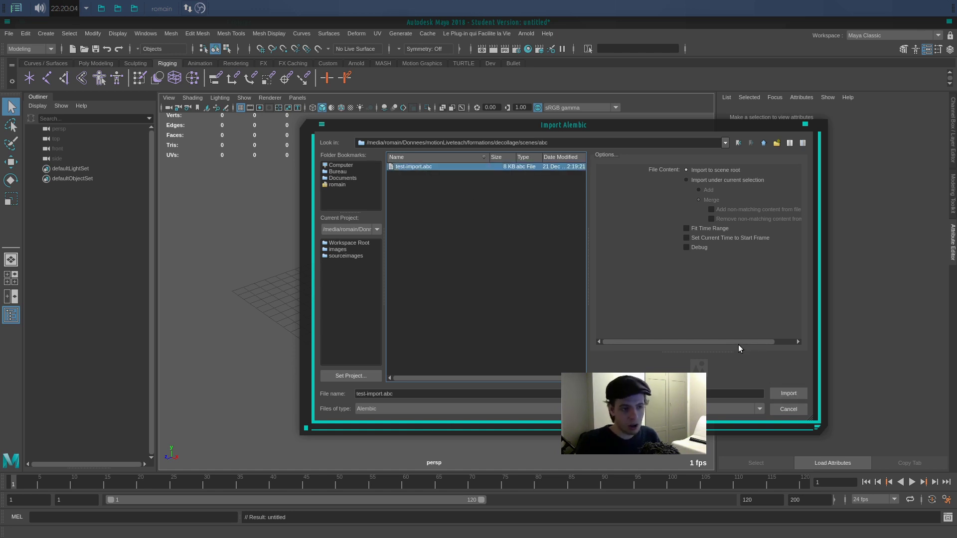
{"action": "left_click_drag", "start_coordinate": [729, 342], "coordinate": [750, 342]}
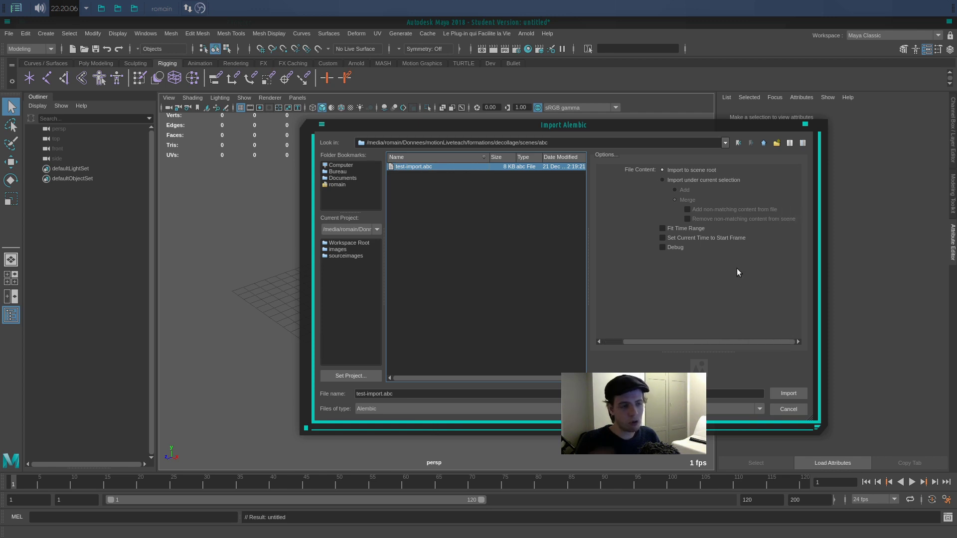
{"action": "left_click", "coordinate": [691, 180]}
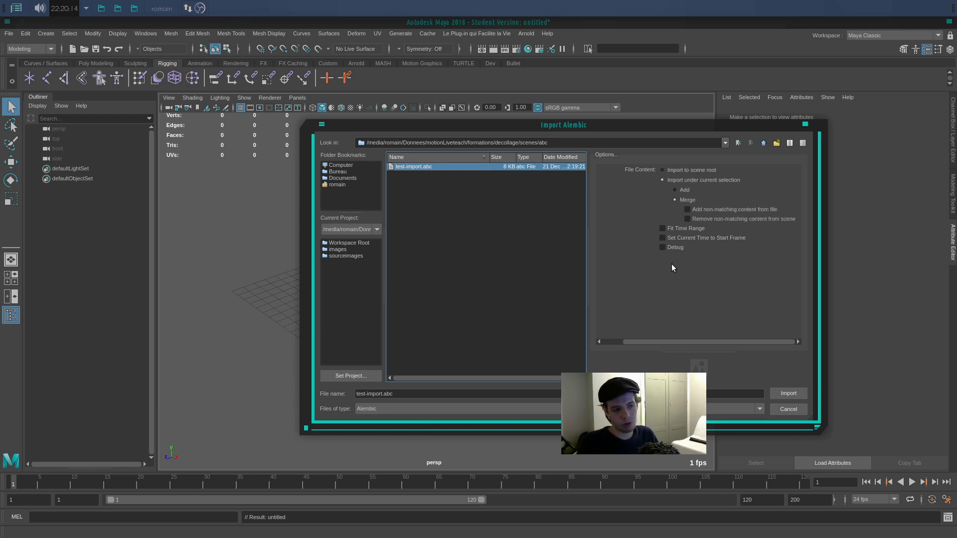
{"action": "left_click", "coordinate": [692, 171]}
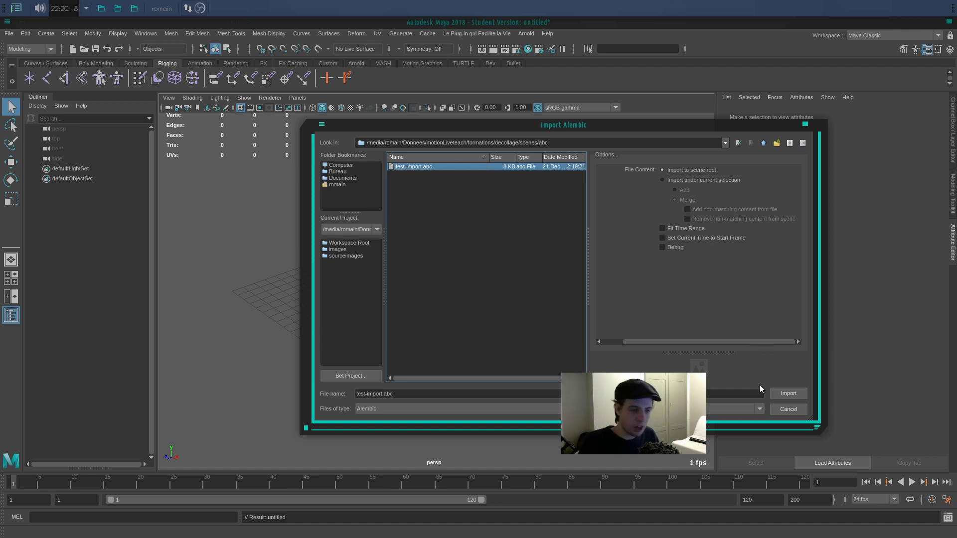
{"action": "left_click", "coordinate": [777, 393]}
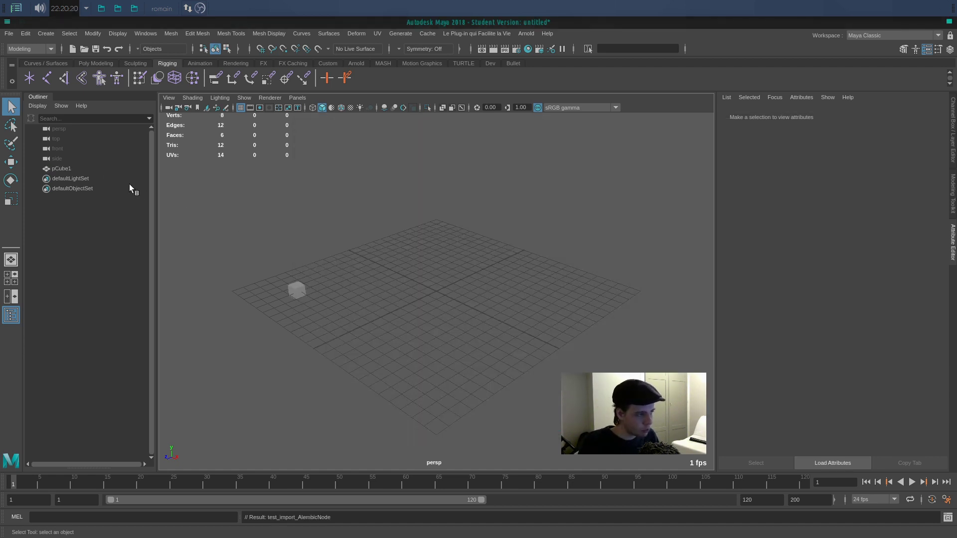
Select pCube1, play its Alembic animation, and scrub the time slider to frame 12
{"action": "middle_click_drag", "start_coordinate": [130, 184], "coordinate": [227, 247]}
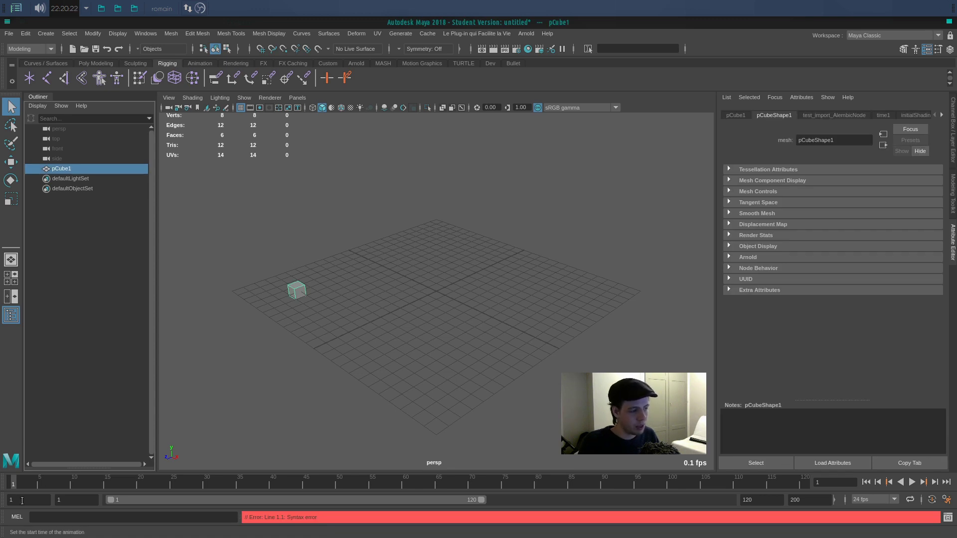
{"action": "key", "text": "alt+v"}
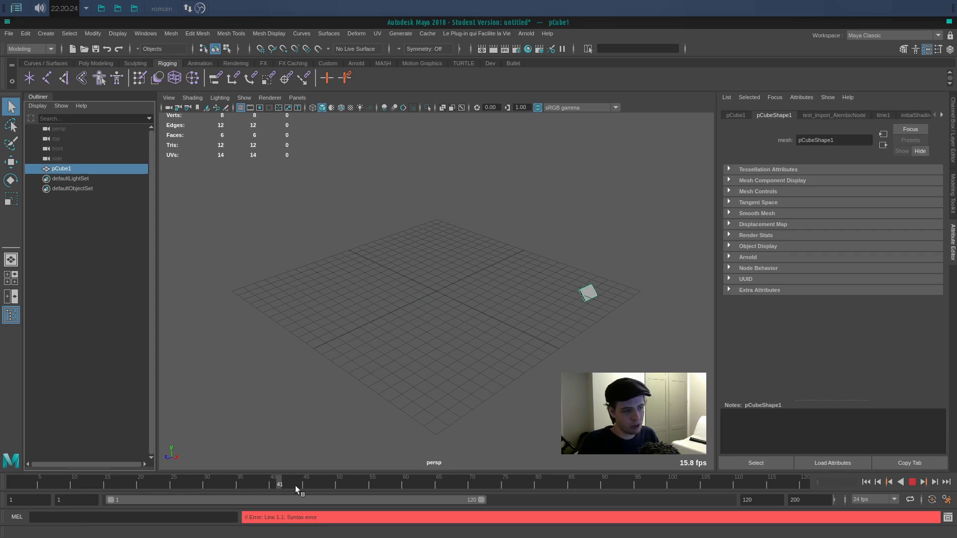
{"action": "left_click_drag", "start_coordinate": [246, 487], "coordinate": [88, 485]}
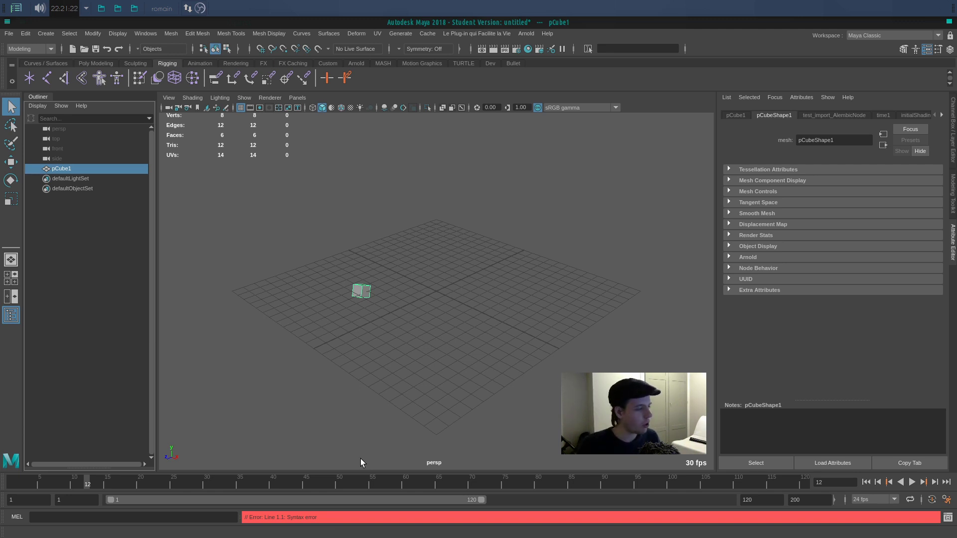
{"action": "key", "text": "alt+Tab"}
{"action": "key", "text": "Escape"}
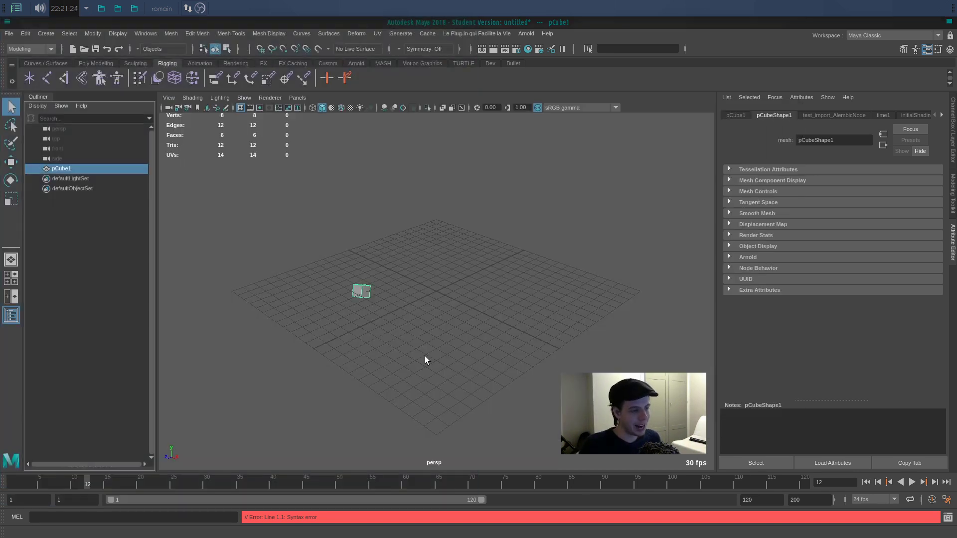